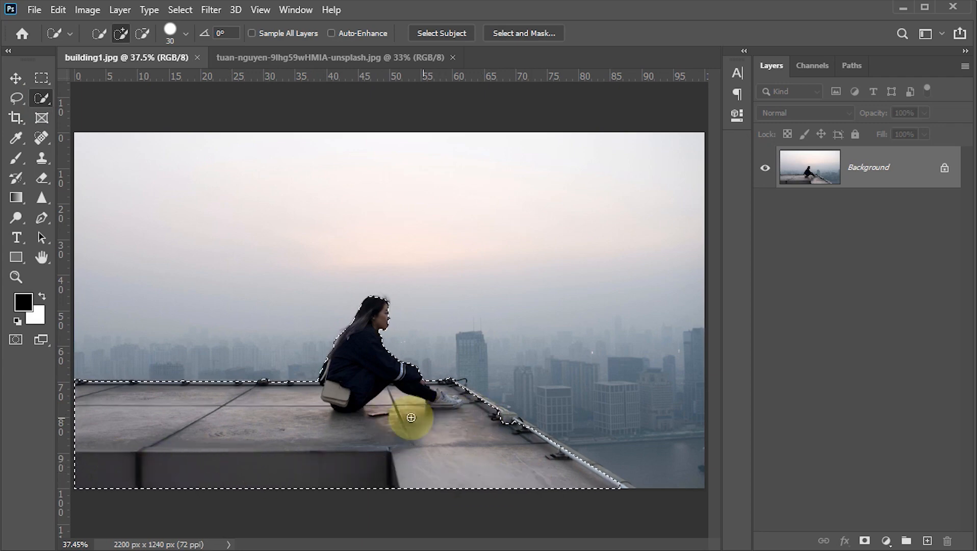
# Extend the quick selection to include the cable, junction box and ledge along the rooftop's sloping outer edge, using a size 20 brush
pyautogui.scroll(3, 497, 420)
pyautogui.scroll(2, 497, 418)
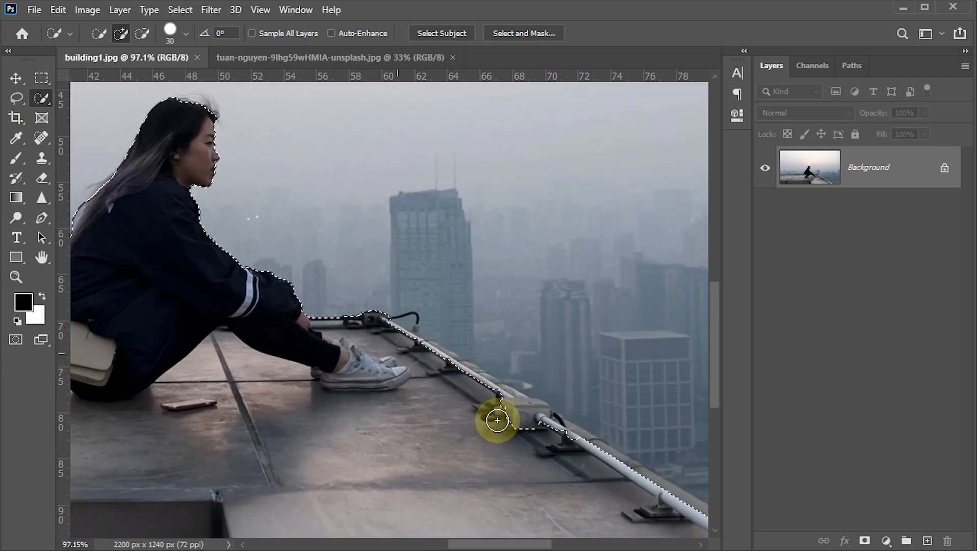
pyautogui.scroll(2, 408, 344)
pyautogui.scroll(1, 412, 348)
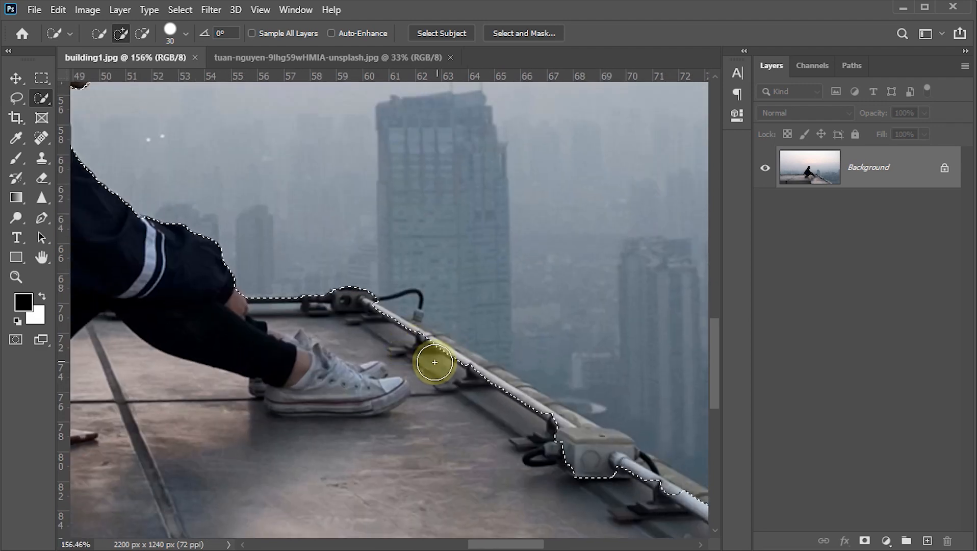
pyautogui.press('[')
pyautogui.moveTo(421, 349)
pyautogui.mouseDown()
pyautogui.moveTo(383, 321)
pyautogui.moveTo(481, 373)
pyautogui.mouseUp()
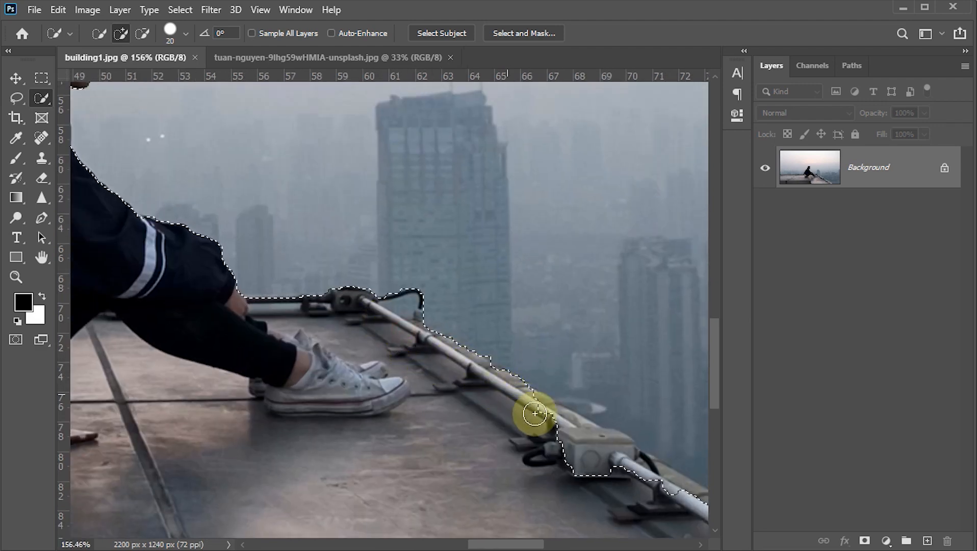
pyautogui.moveTo(561, 425)
pyautogui.mouseDown()
pyautogui.moveTo(368, 333)
pyautogui.moveTo(285, 264)
pyautogui.moveTo(313, 280)
pyautogui.moveTo(303, 260)
pyautogui.moveTo(387, 284)
pyautogui.moveTo(478, 351)
pyautogui.moveTo(438, 314)
pyautogui.mouseUp()
pyautogui.moveTo(398, 287)
pyautogui.mouseDown()
pyautogui.moveTo(389, 279)
pyautogui.moveTo(516, 359)
pyautogui.mouseUp()
pyautogui.moveTo(488, 347)
pyautogui.mouseDown()
pyautogui.moveTo(355, 276)
pyautogui.moveTo(400, 286)
pyautogui.moveTo(655, 442)
pyautogui.mouseUp()
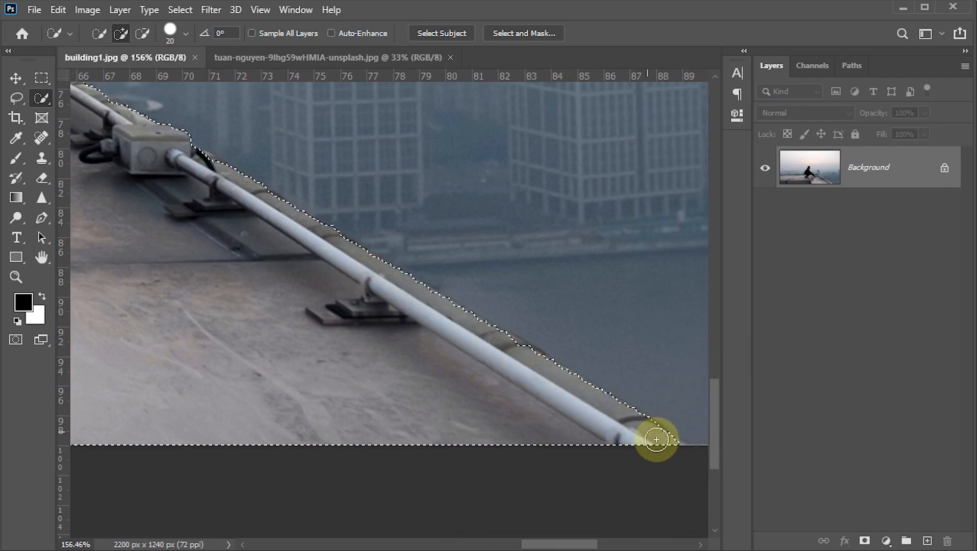
# Inspect the selection outline along the rear rooftop edge and around the seated woman
pyautogui.scroll(-3, 323, 353)
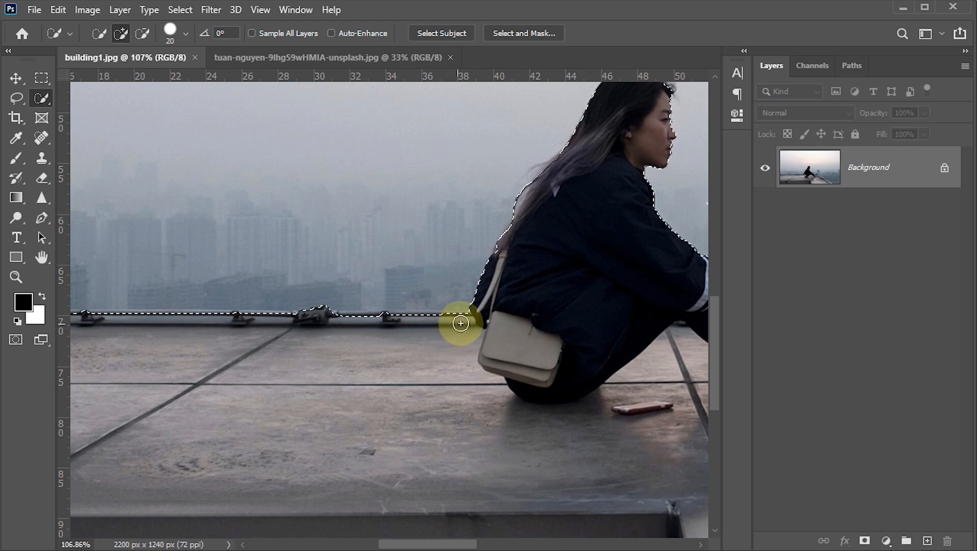
pyautogui.moveTo(460, 322)
pyautogui.mouseDown()
pyautogui.moveTo(329, 323)
pyautogui.moveTo(491, 352)
pyautogui.mouseUp()
pyautogui.moveTo(554, 350); pyautogui.dragTo(210, 347)
pyautogui.moveTo(249, 358); pyautogui.dragTo(484, 375)
pyautogui.moveTo(582, 311); pyautogui.dragTo(147, 337)
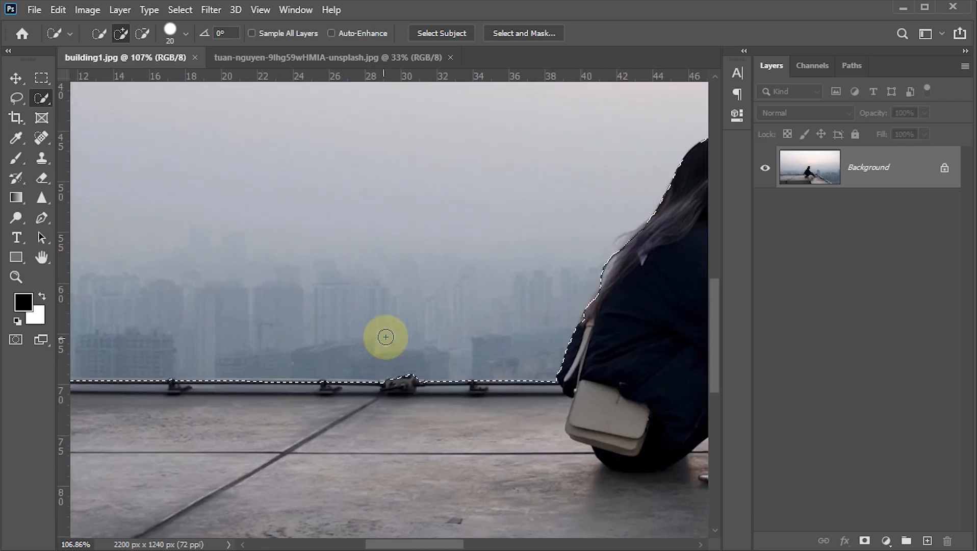
pyautogui.scroll(-2, 396, 334)
pyautogui.moveTo(519, 319); pyautogui.dragTo(355, 306)
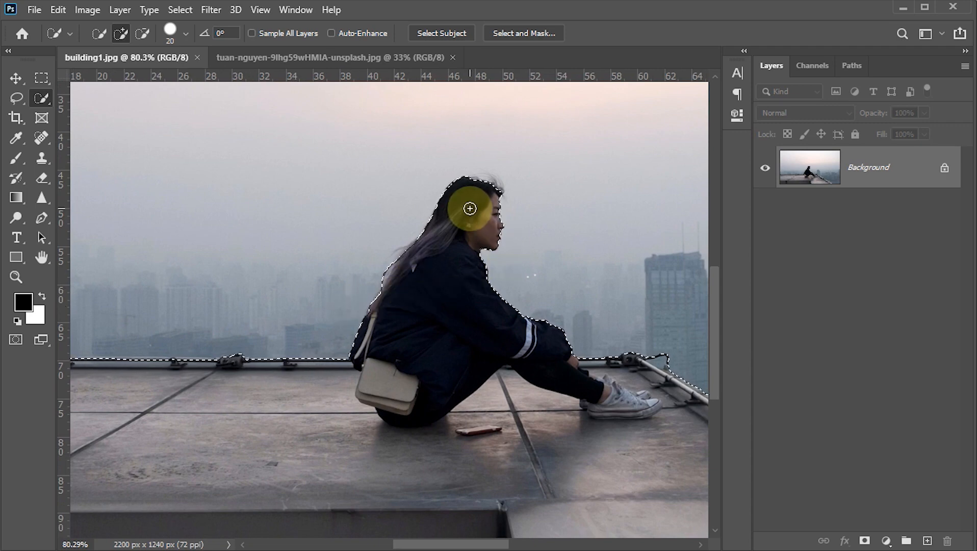
# Refine the selection edge over the woman's hair in Select and Mask with the Refine Edge Brush at size 15
pyautogui.click(518, 34)
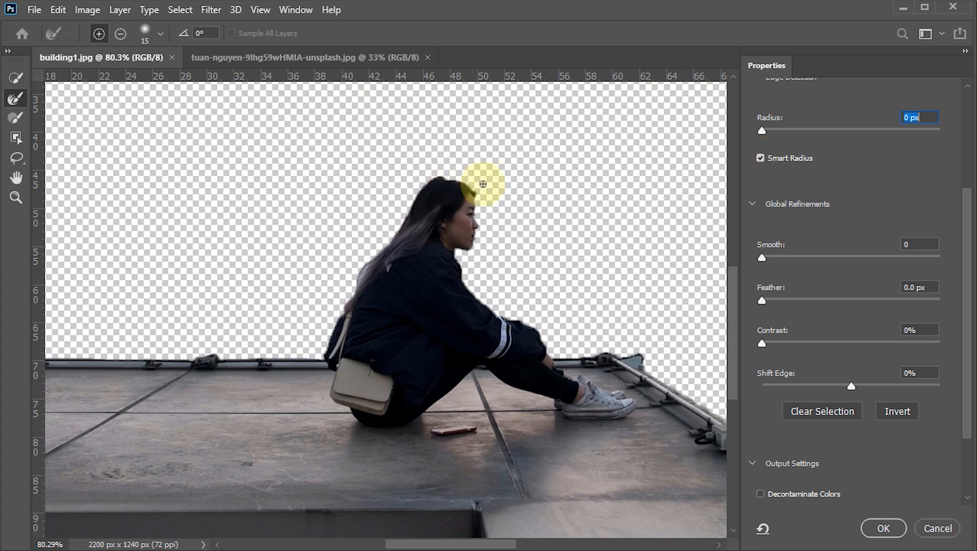
pyautogui.click(15, 198)
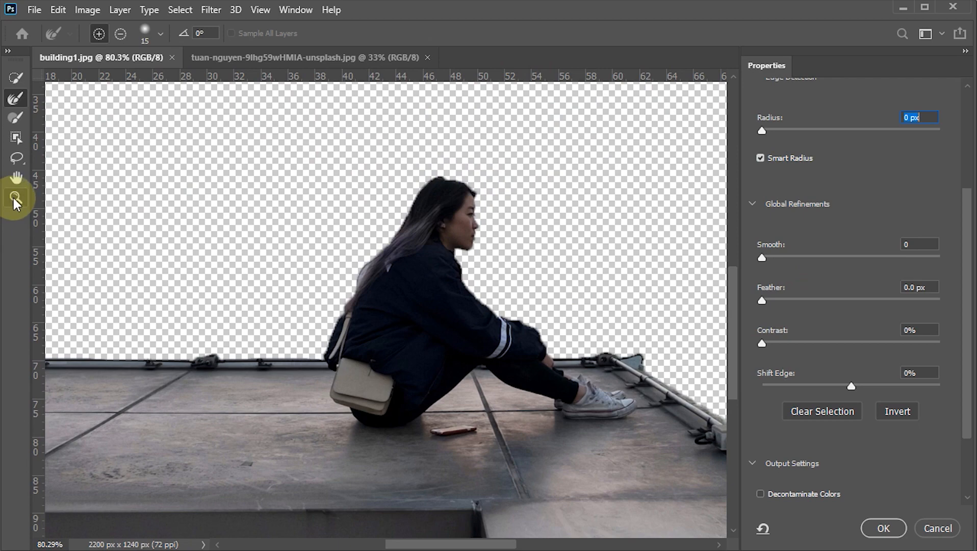
pyautogui.moveTo(467, 183); pyautogui.dragTo(499, 235)
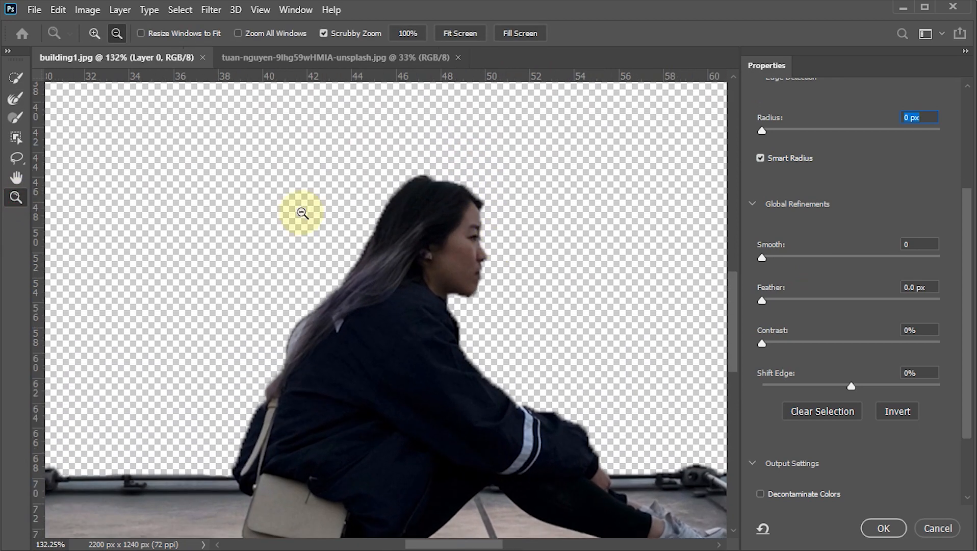
pyautogui.click(15, 99)
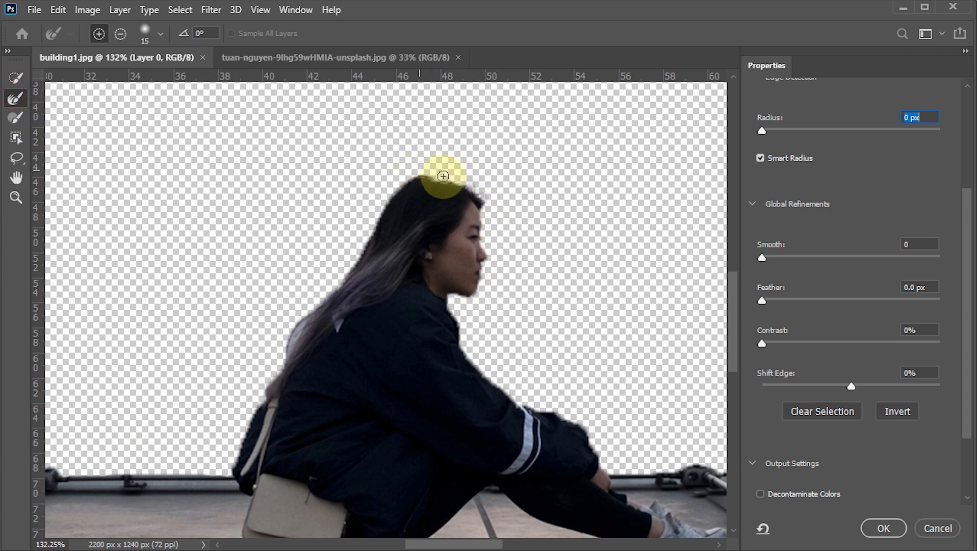
pyautogui.moveTo(456, 181)
pyautogui.mouseDown()
pyautogui.moveTo(392, 177)
pyautogui.moveTo(367, 232)
pyautogui.moveTo(401, 184)
pyautogui.moveTo(349, 258)
pyautogui.moveTo(434, 180)
pyautogui.mouseUp()
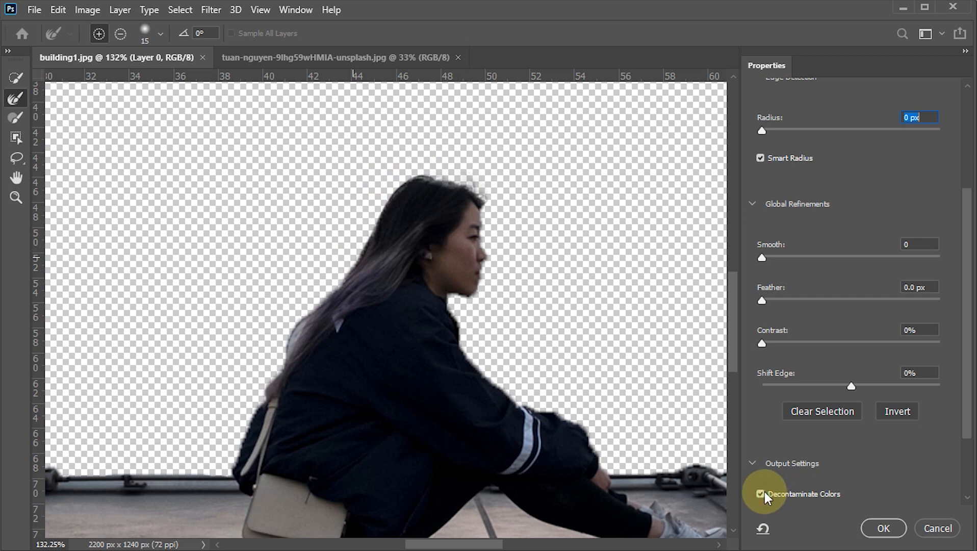
# Output the refined selection to a new layer with layer mask, with Decontaminate Colors enabled at 100%
pyautogui.moveTo(964, 397); pyautogui.dragTo(964, 434)
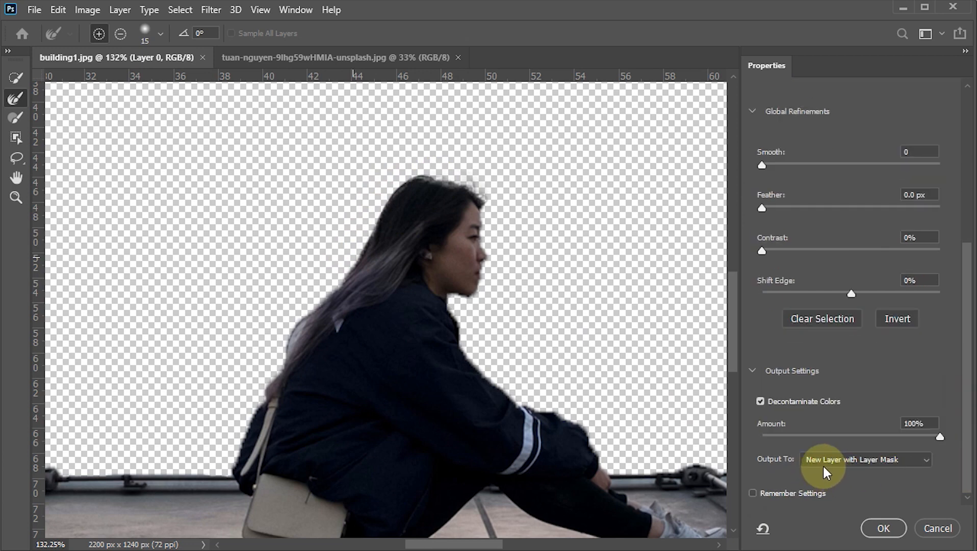
pyautogui.click(889, 524)
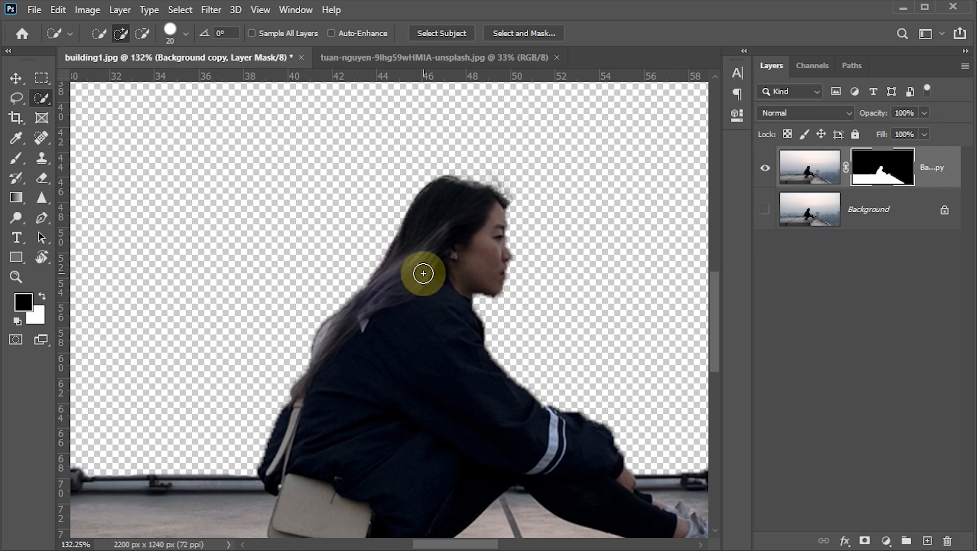
pyautogui.hotkey('ctrl', '0')
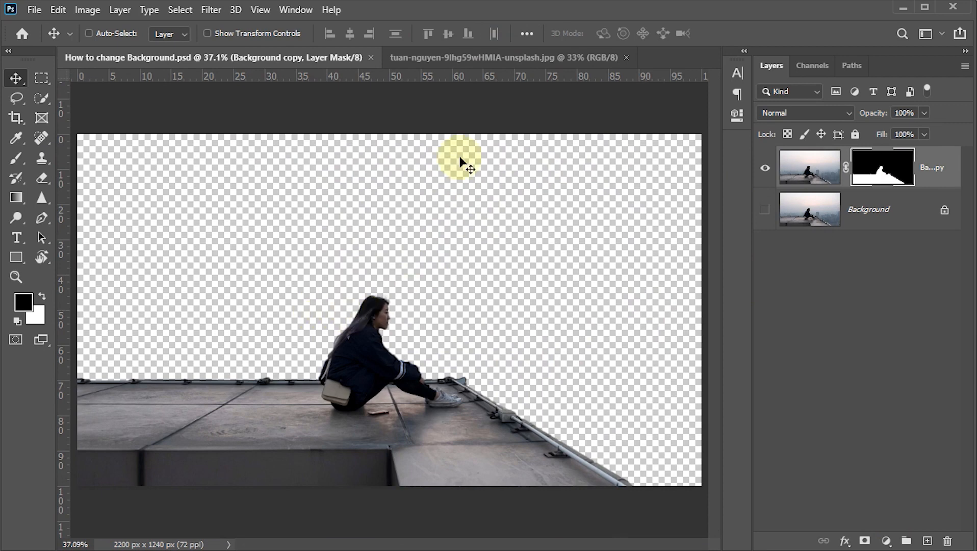
# Copy the entire city skyline photo and paste it into How to change Background.psd as a new layer
pyautogui.click(440, 59)
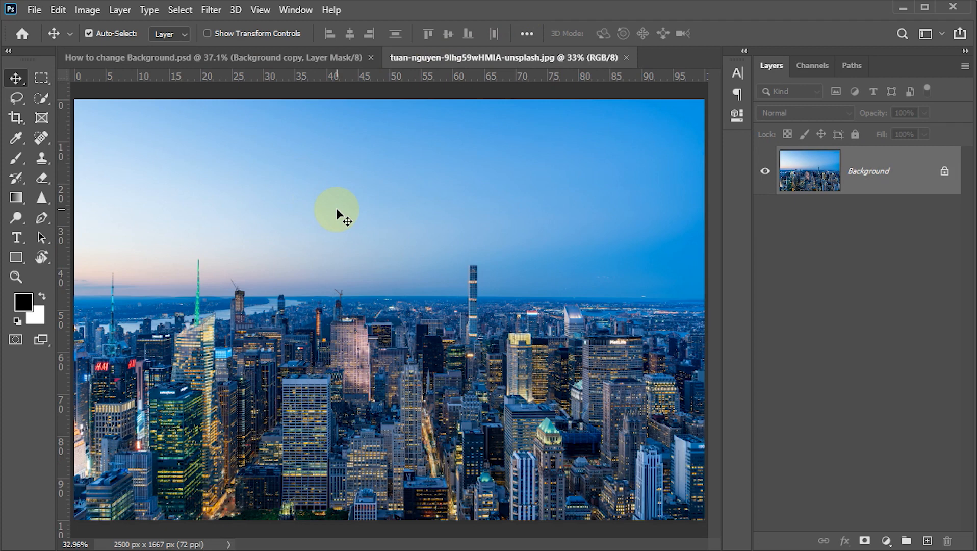
pyautogui.hotkey('ctrl', 'a')
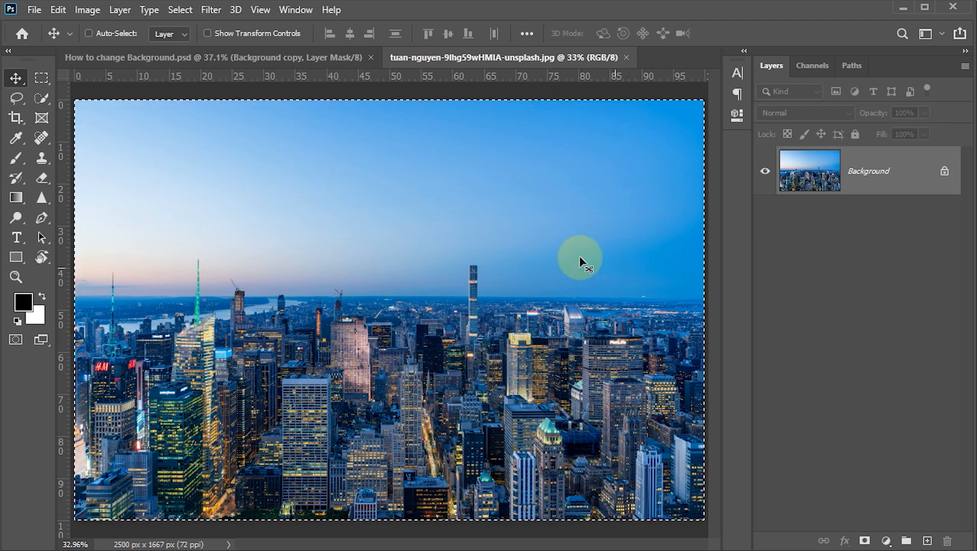
pyautogui.hotkey('ctrl', 'c')
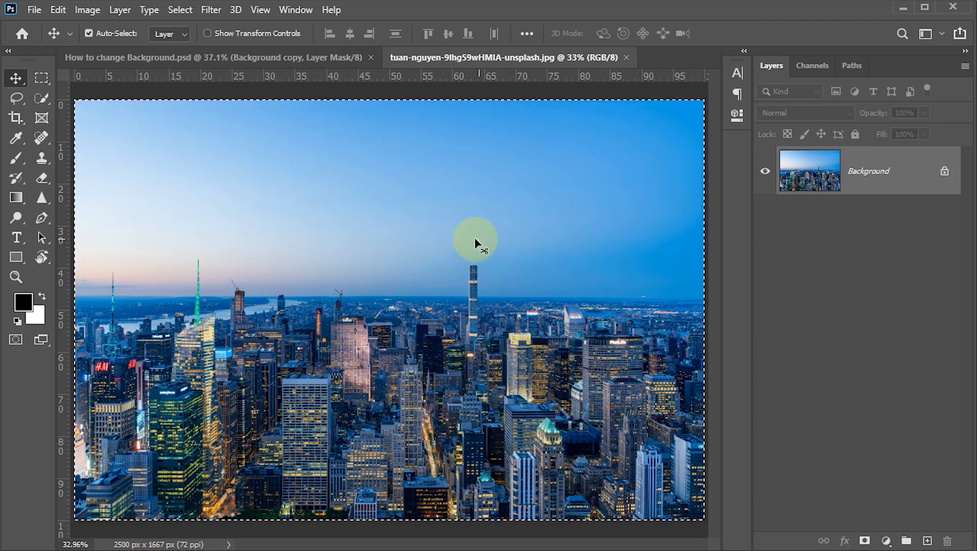
pyautogui.click(58, 11)
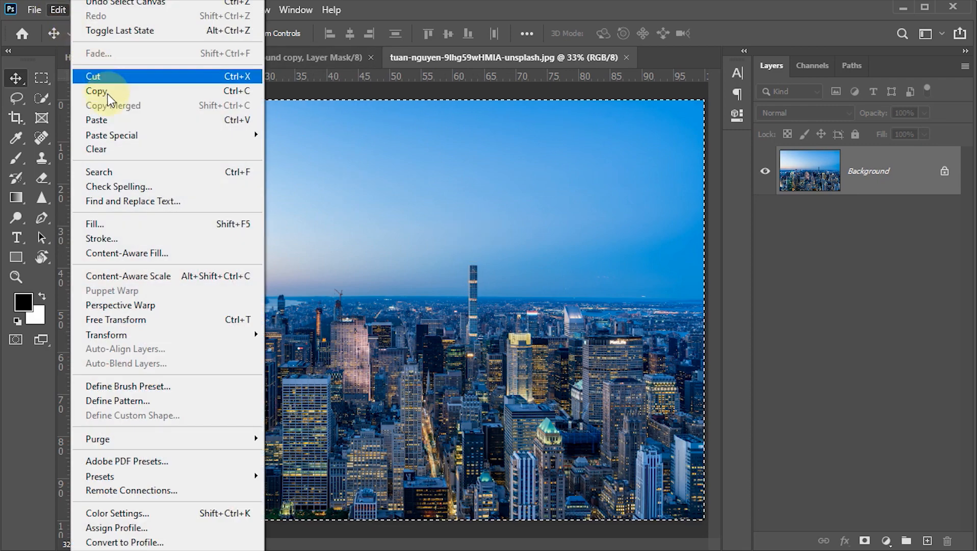
pyautogui.click(102, 91)
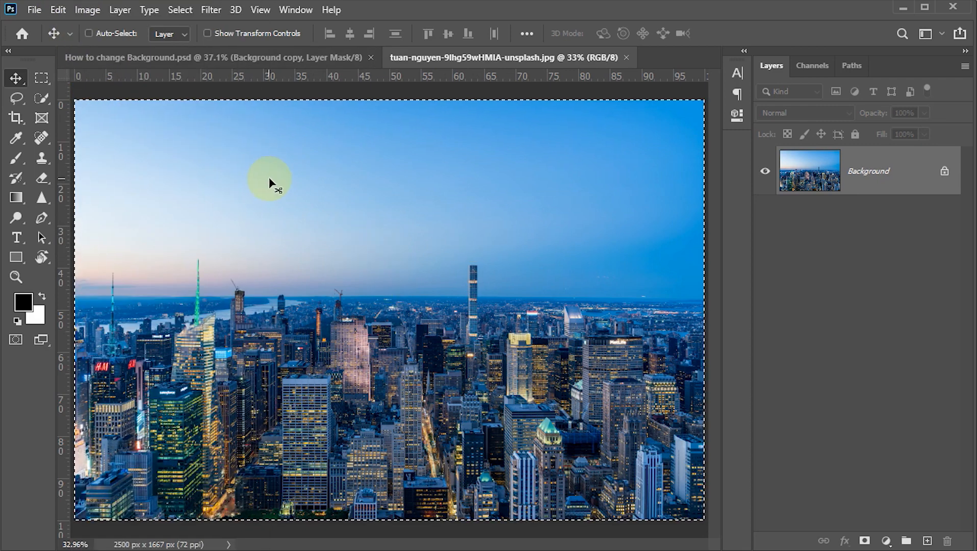
pyautogui.click(248, 57)
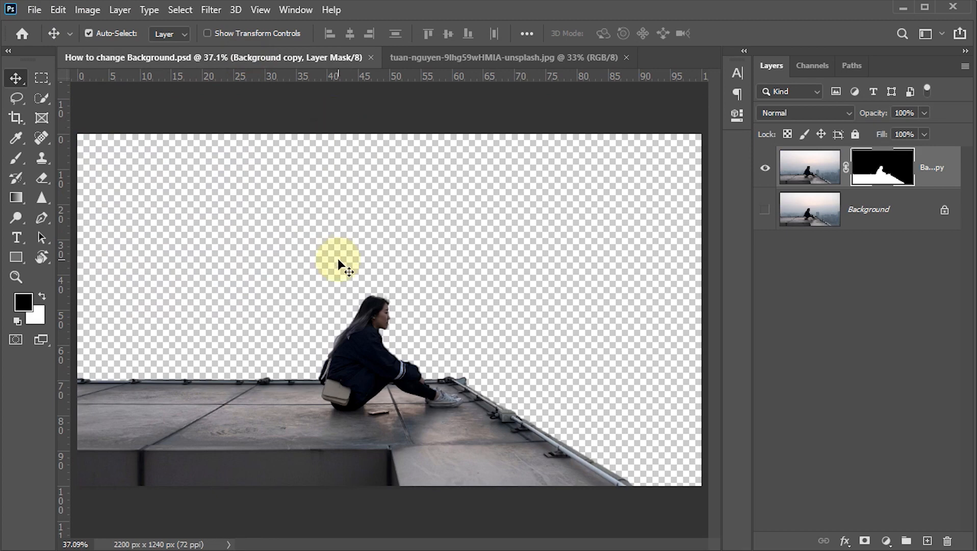
pyautogui.hotkey('ctrl', 'v')
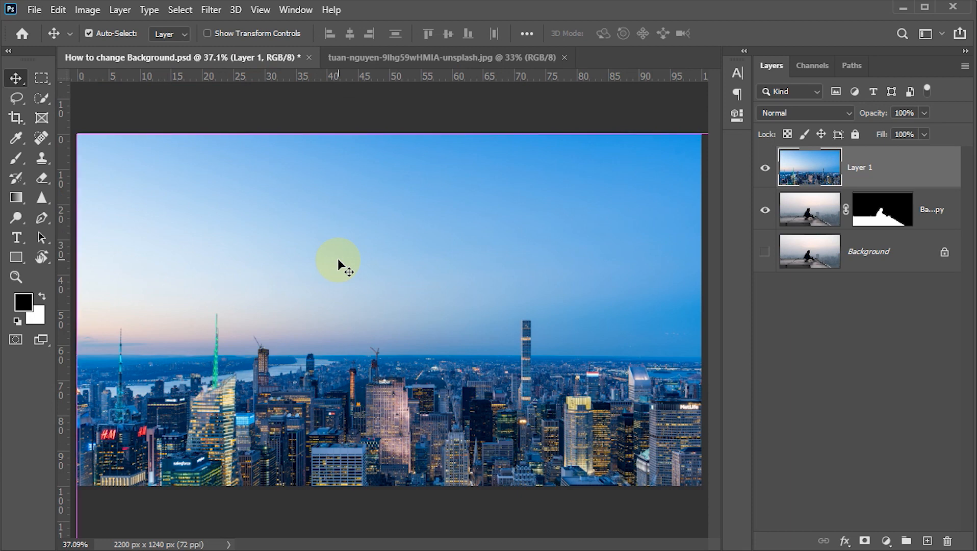
# Scale the skyline layer to 88.16% to fit the canvas width and move it up to Y 505 px, aligned with the lower canvas edge
pyautogui.hotkey('ctrl', 't')
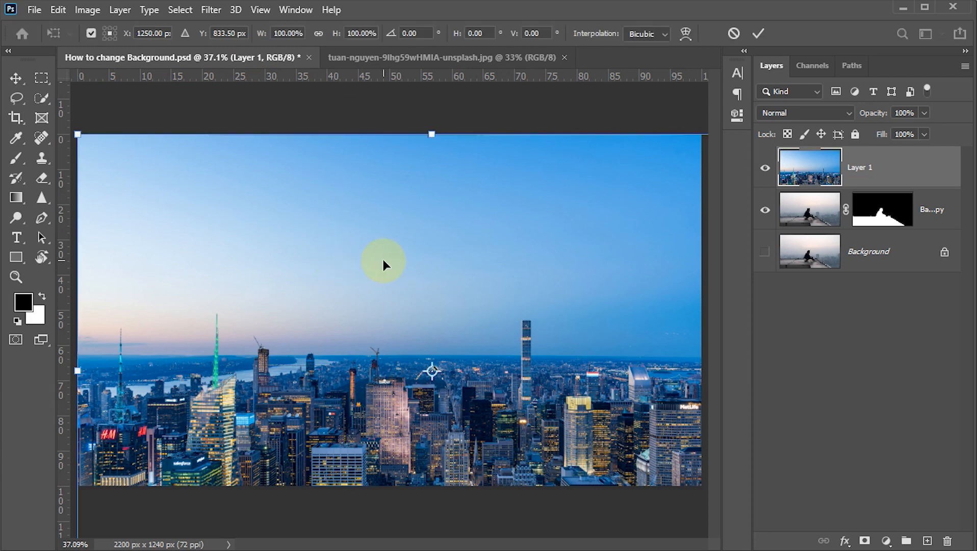
pyautogui.hotkey('ctrl', '0')
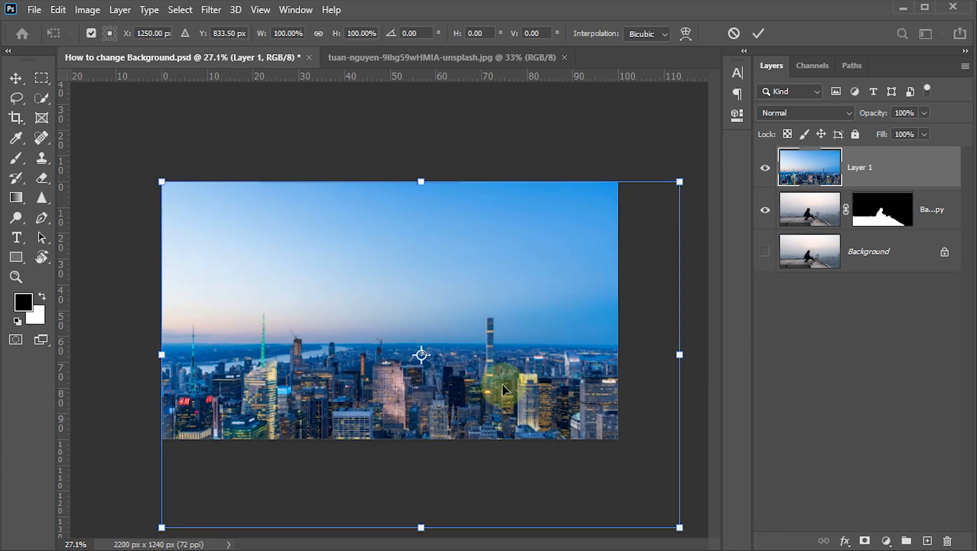
pyautogui.moveTo(684, 529); pyautogui.dragTo(636, 470)
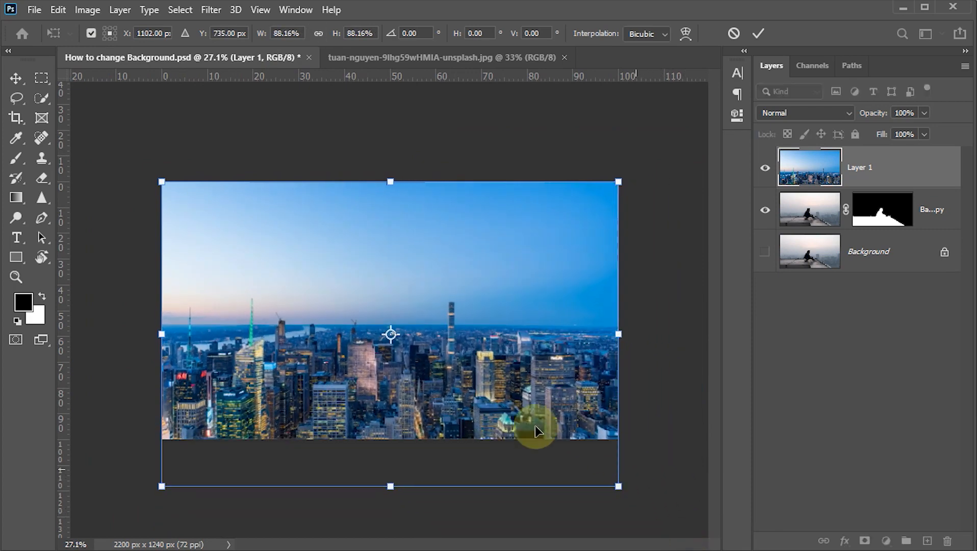
pyautogui.moveTo(513, 439); pyautogui.dragTo(512, 394)
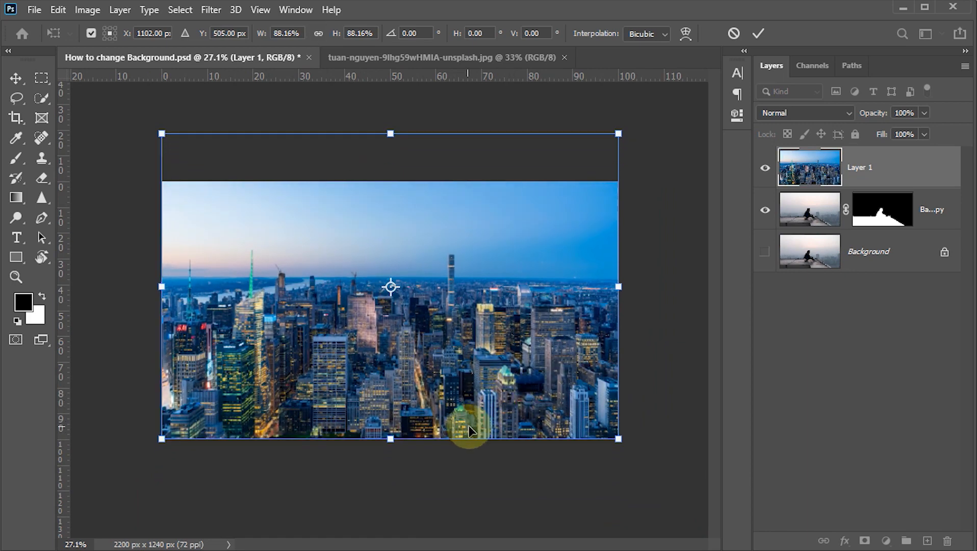
pyautogui.click(762, 31)
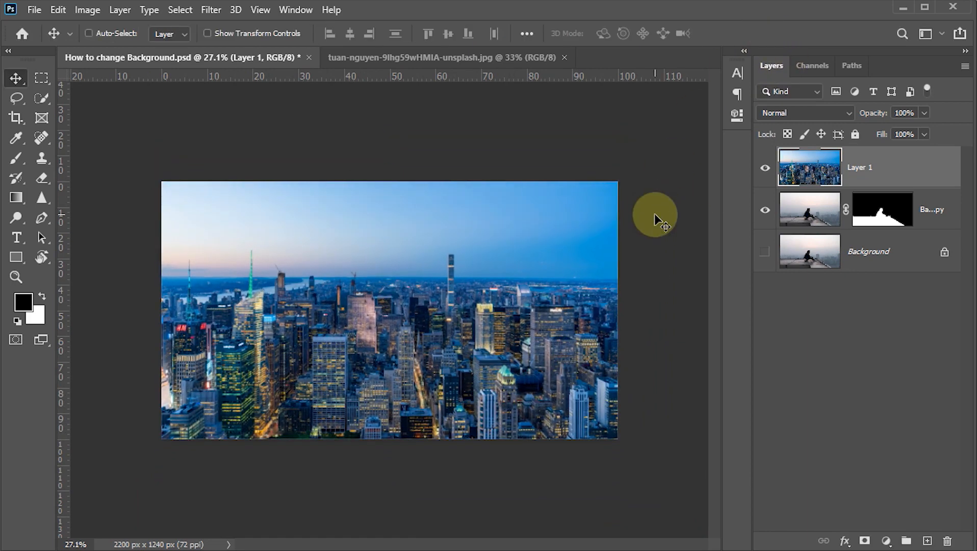
# Place the skyline layer below the masked Background copy layer so it sits behind the woman and rooftop
pyautogui.moveTo(805, 171); pyautogui.dragTo(805, 223)
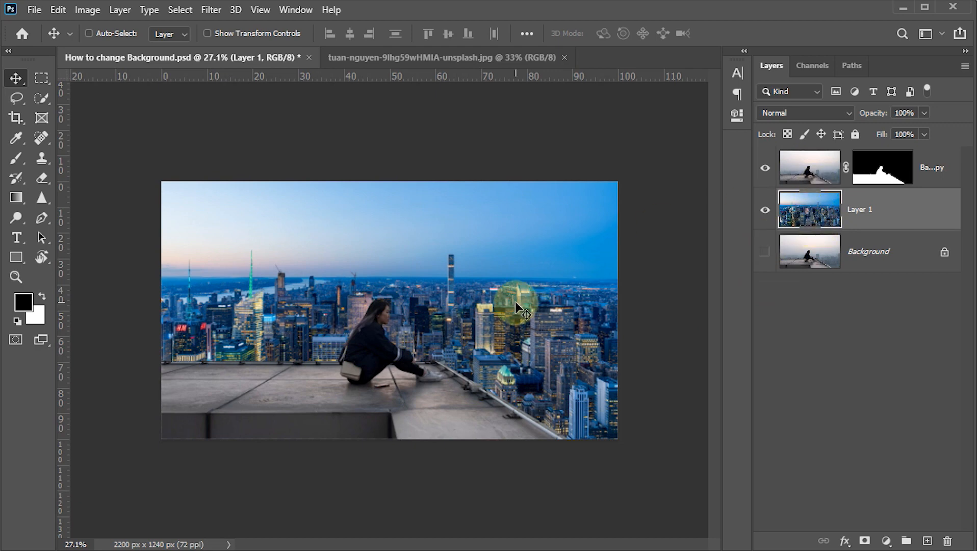
pyautogui.press('ctrl')
pyautogui.scroll(2, 515, 302)
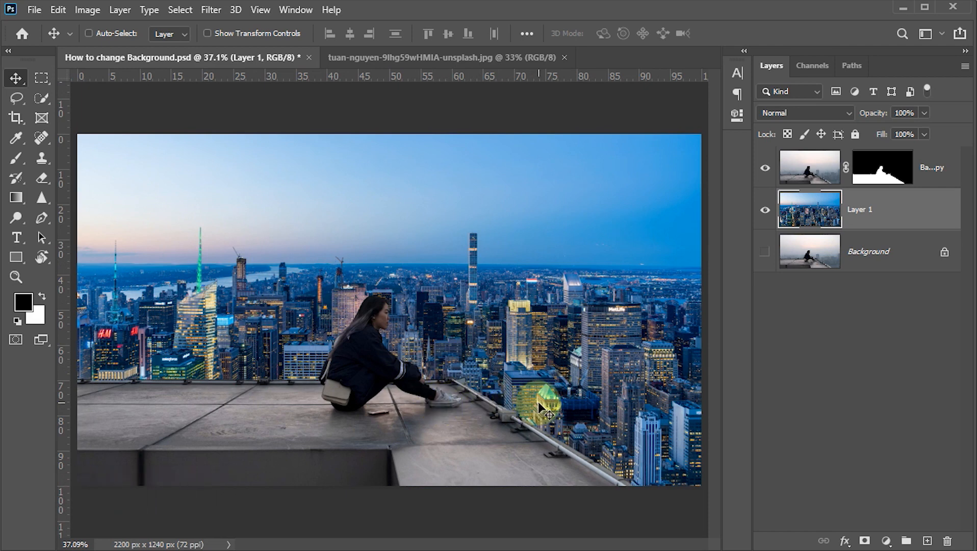
# Start Match Color on the masked Background copy layer, with How to change Background.psd as source and Layer 1 as reference layer
pyautogui.click(803, 169)
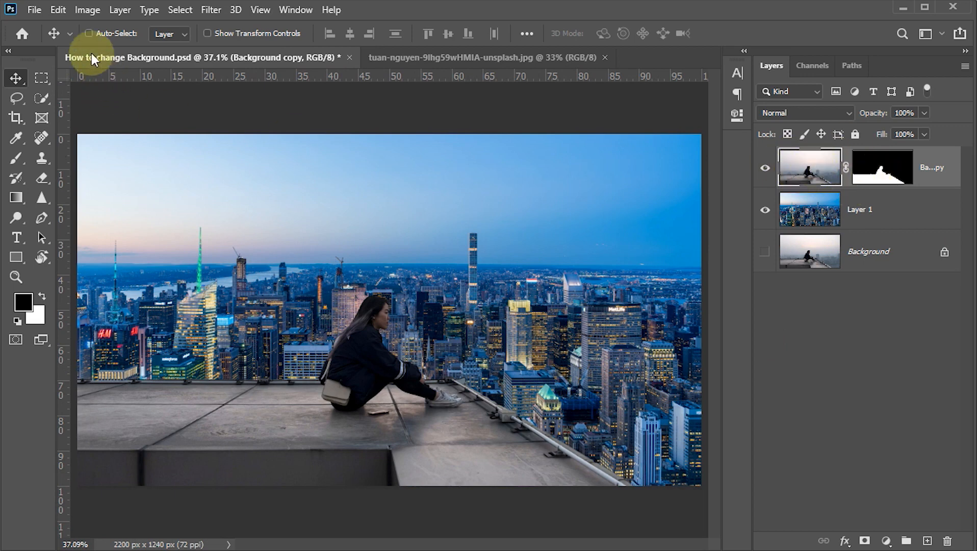
pyautogui.click(83, 10)
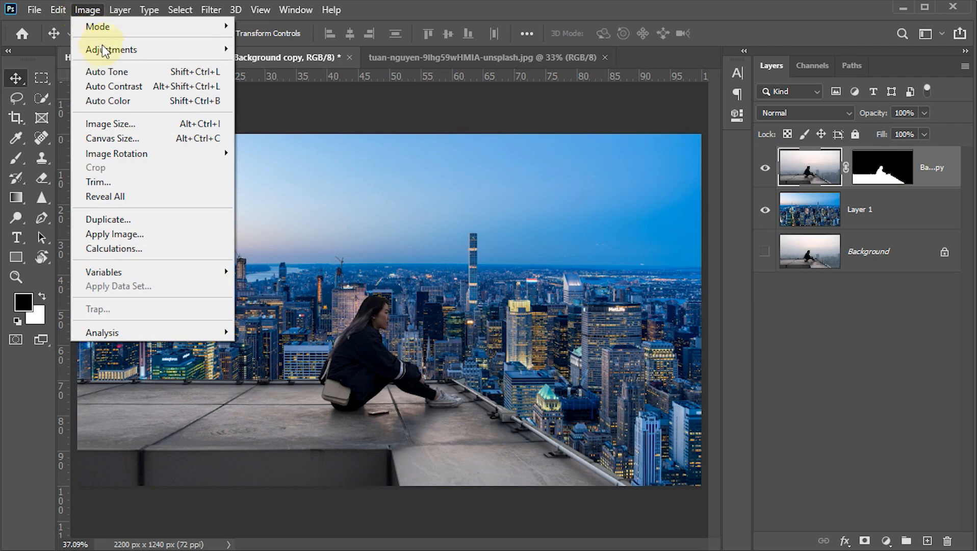
pyautogui.moveTo(105, 54)
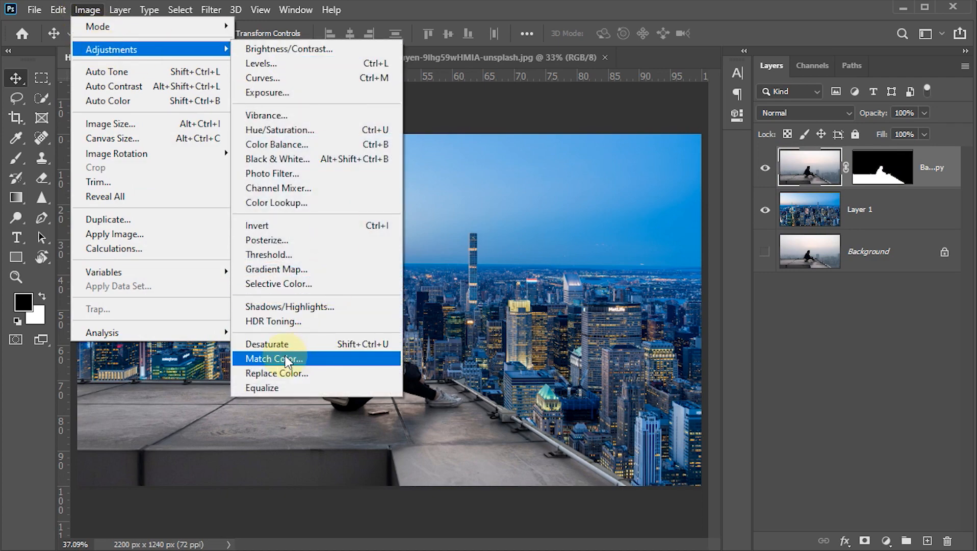
pyautogui.click(288, 359)
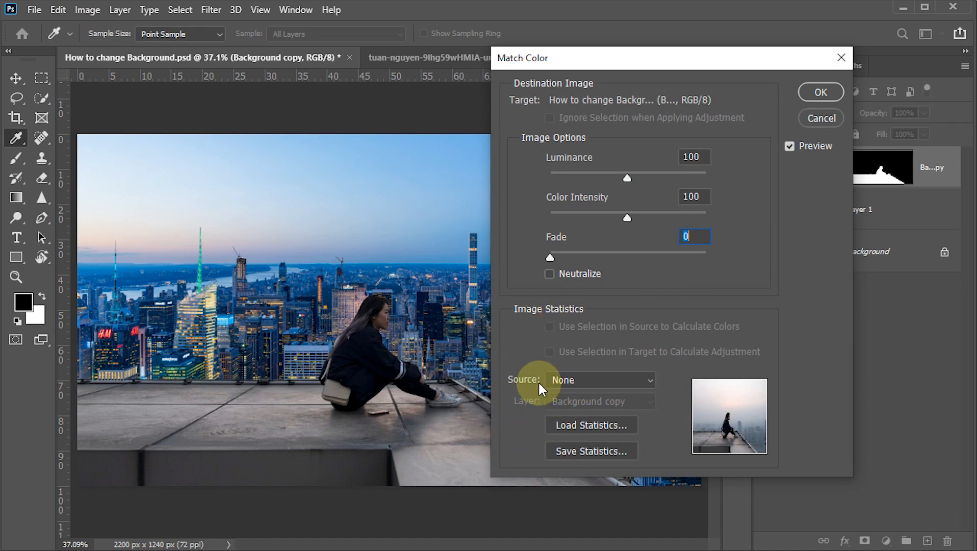
pyautogui.click(650, 383)
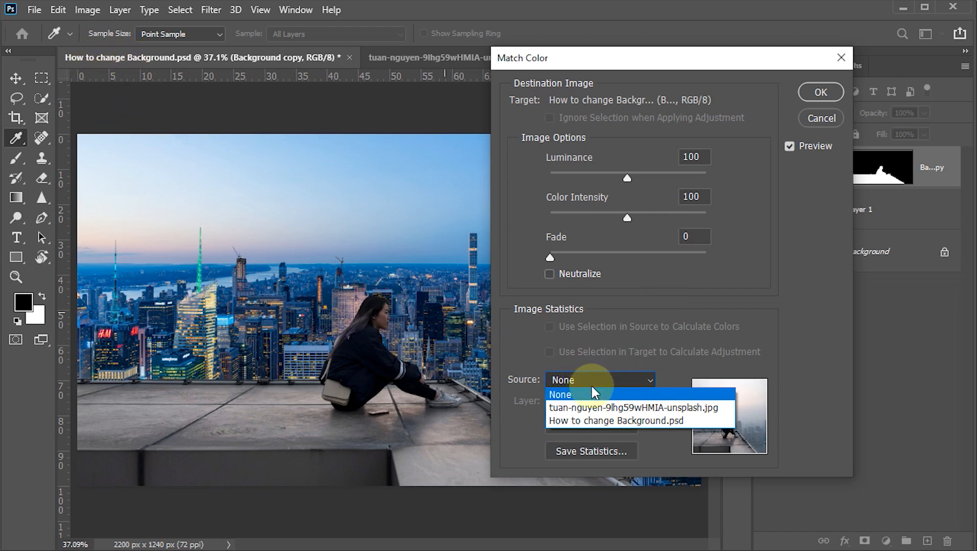
pyautogui.click(599, 421)
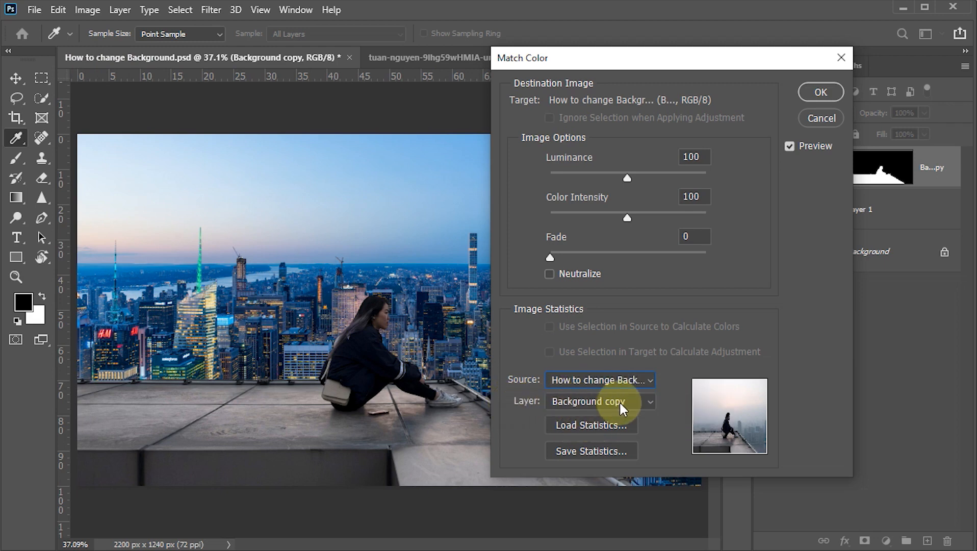
pyautogui.click(650, 408)
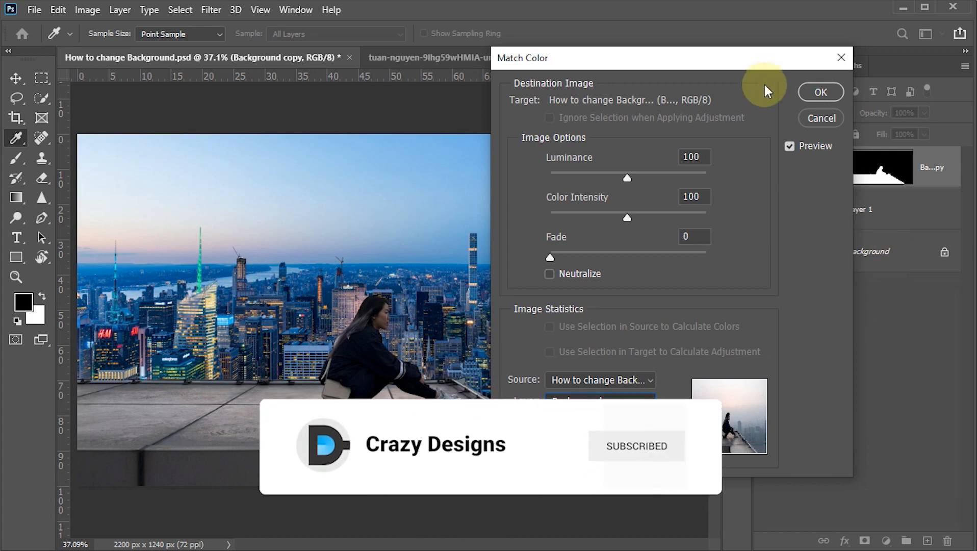
pyautogui.moveTo(781, 60); pyautogui.dragTo(682, 62)
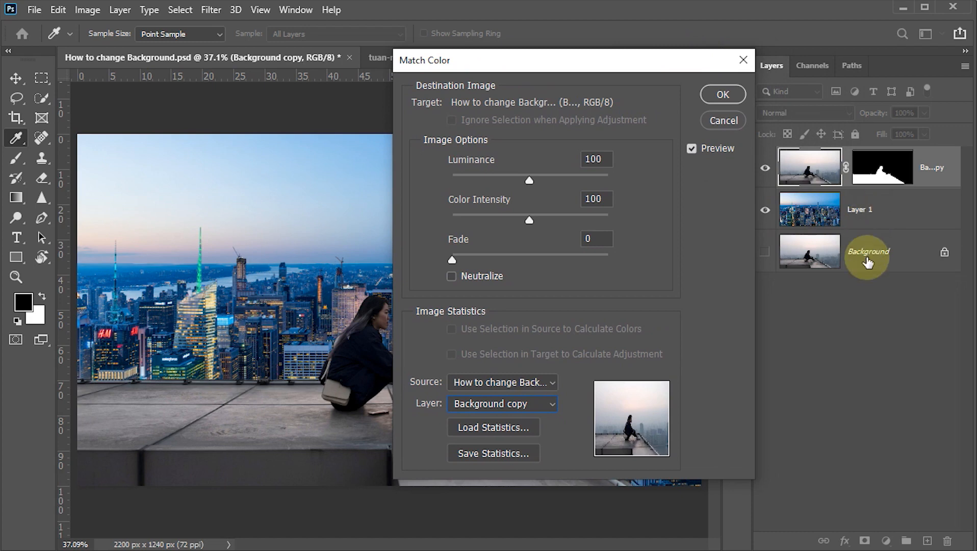
pyautogui.click(549, 407)
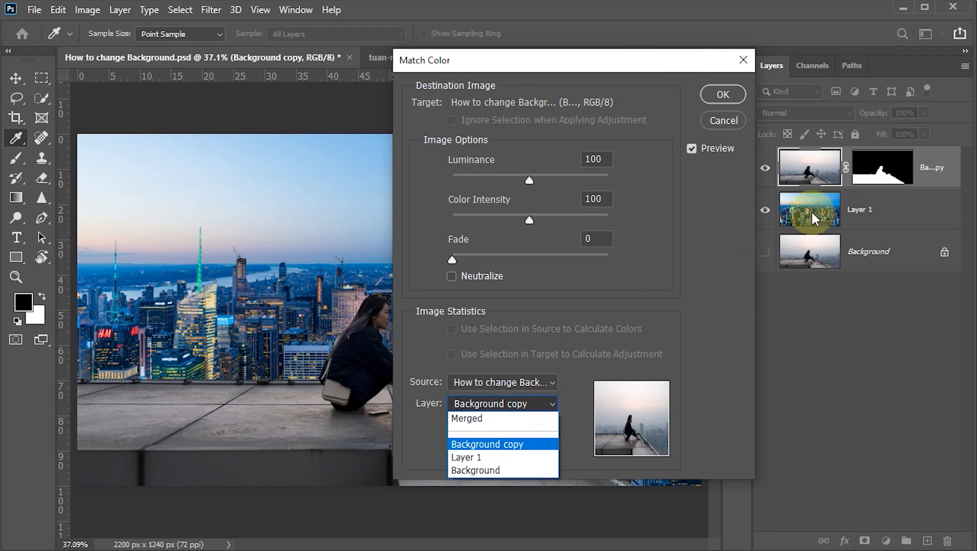
pyautogui.click(472, 456)
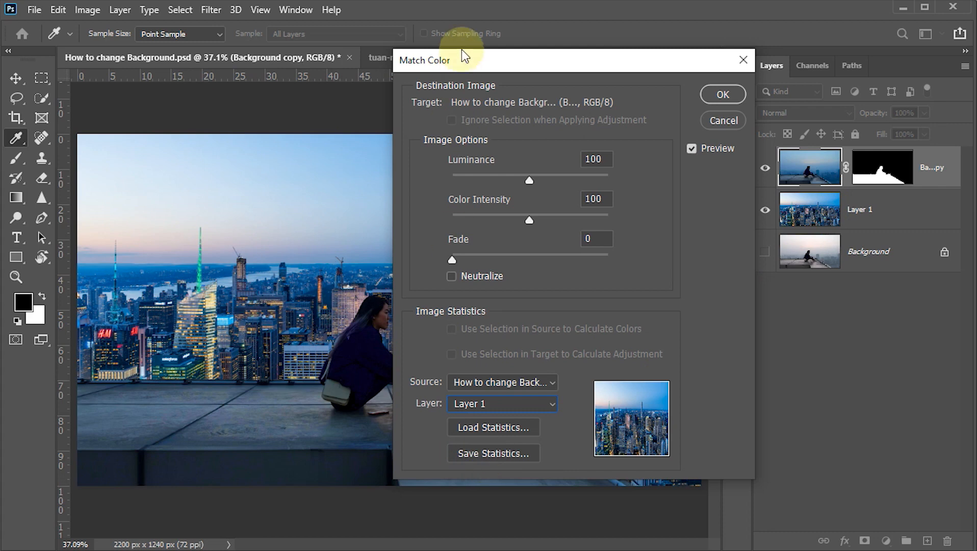
# Set Match Color's Luminance to 134, Color Intensity to 75 and Fade to 59, apply it and save the document
pyautogui.moveTo(462, 63); pyautogui.dragTo(575, 60)
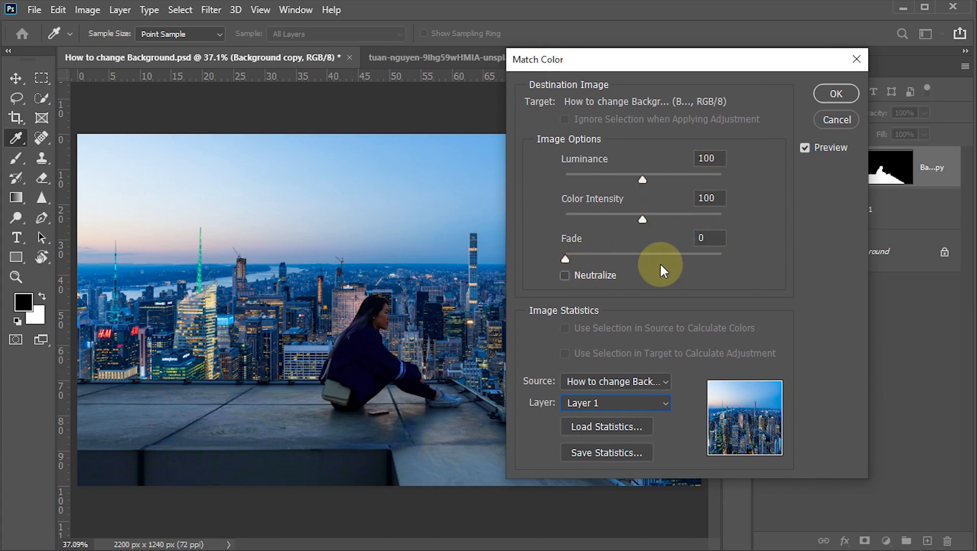
pyautogui.moveTo(646, 179); pyautogui.dragTo(669, 179)
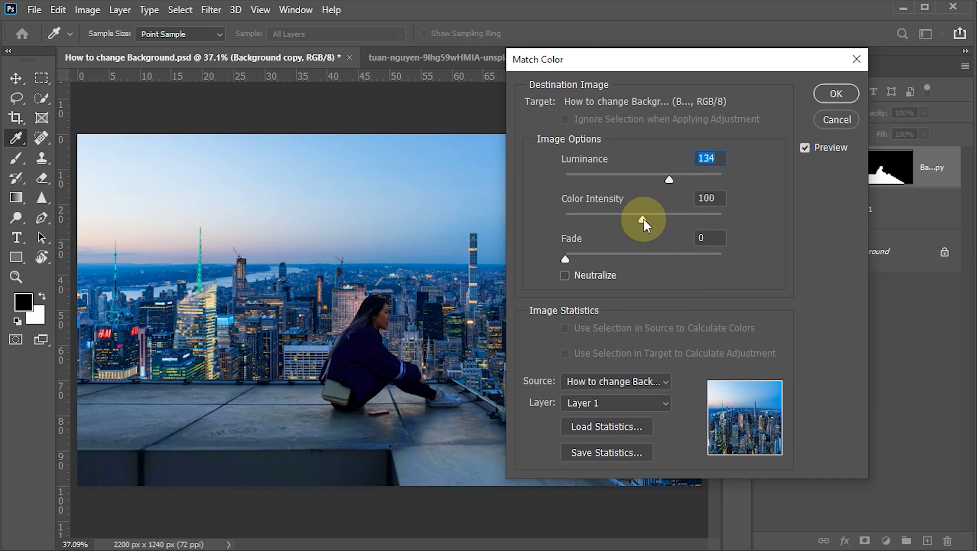
pyautogui.moveTo(643, 218); pyautogui.dragTo(624, 219)
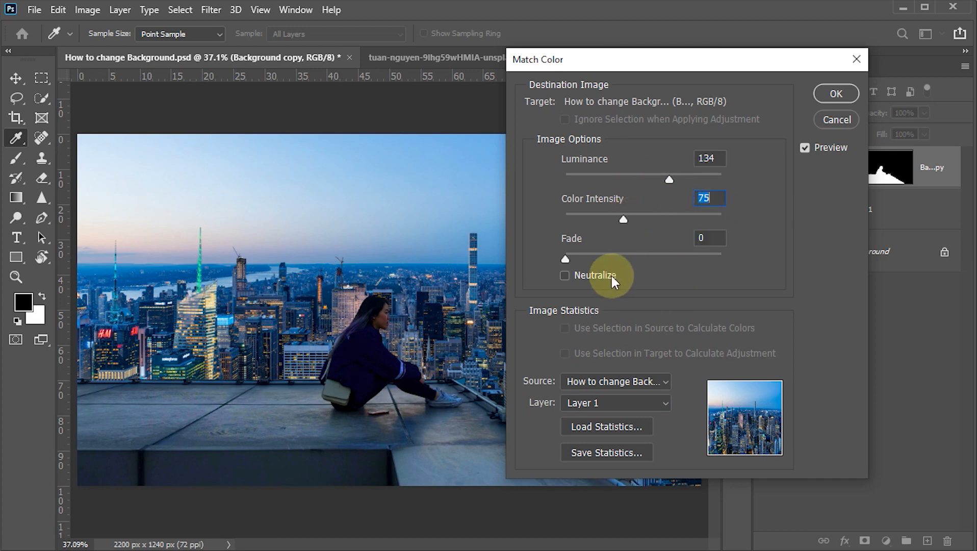
pyautogui.press('Tab')
pyautogui.moveTo(569, 257); pyautogui.dragTo(647, 258)
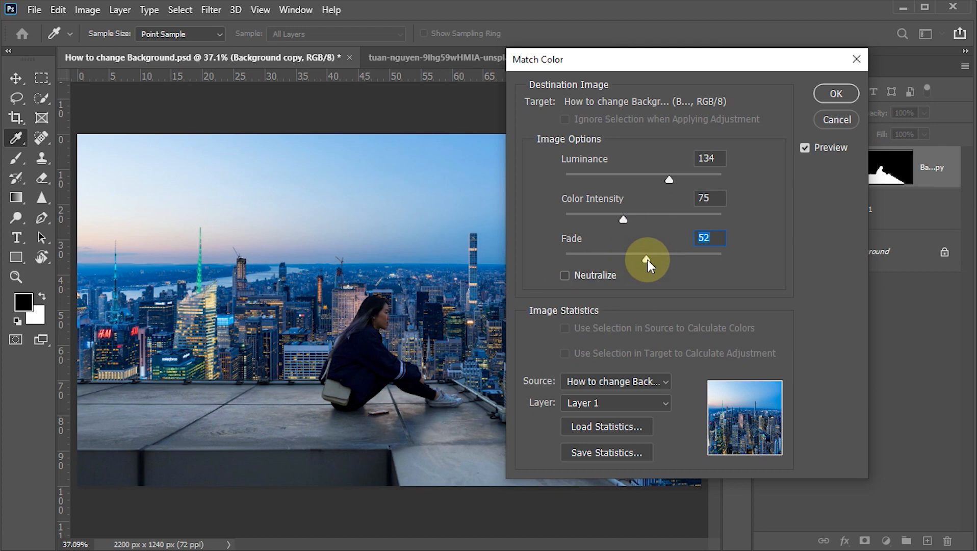
pyautogui.moveTo(647, 258); pyautogui.dragTo(658, 258)
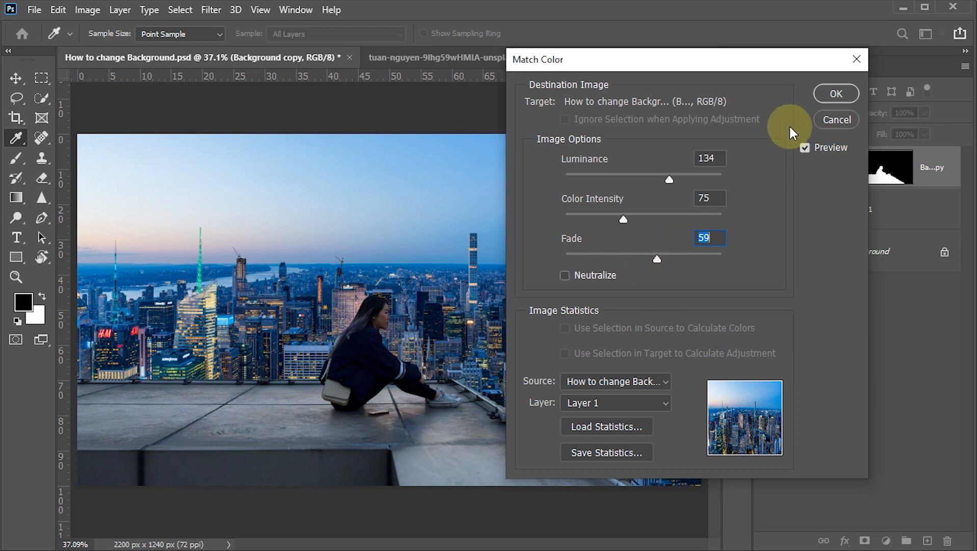
pyautogui.click(835, 94)
pyautogui.press('v')
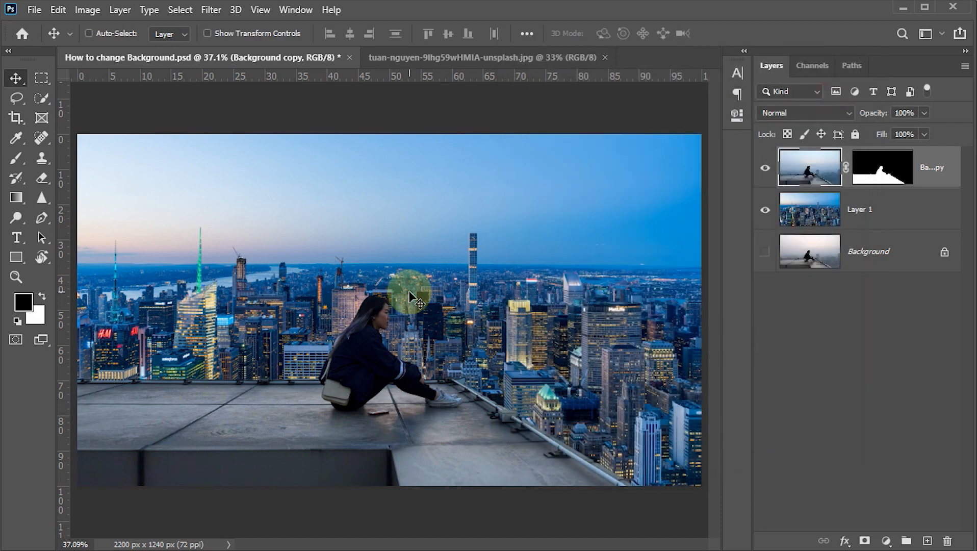
pyautogui.hotkey('ctrl', 's')
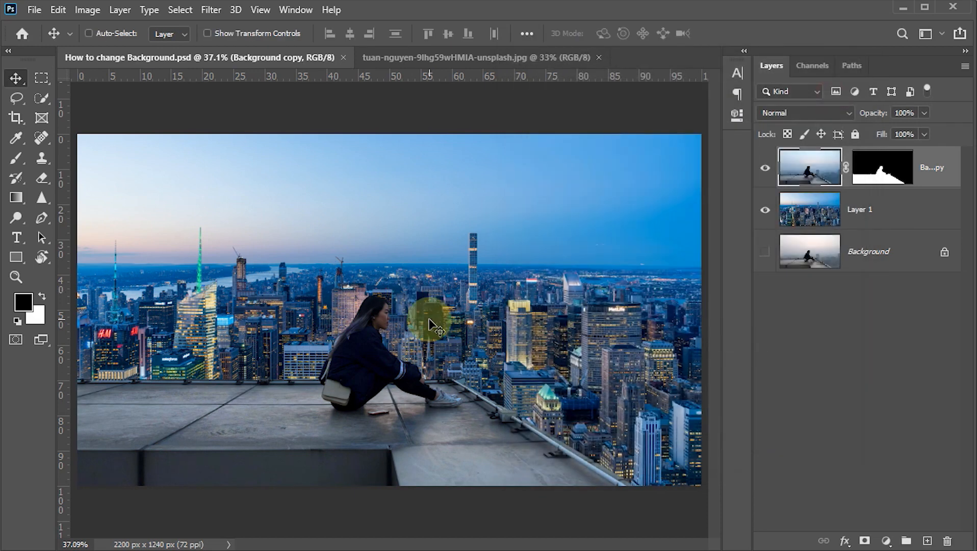
# Add a Curves adjustment layer above the cutout and shape the RGB curve with a slight shadow point and strongly raised highlights
pyautogui.click(886, 542)
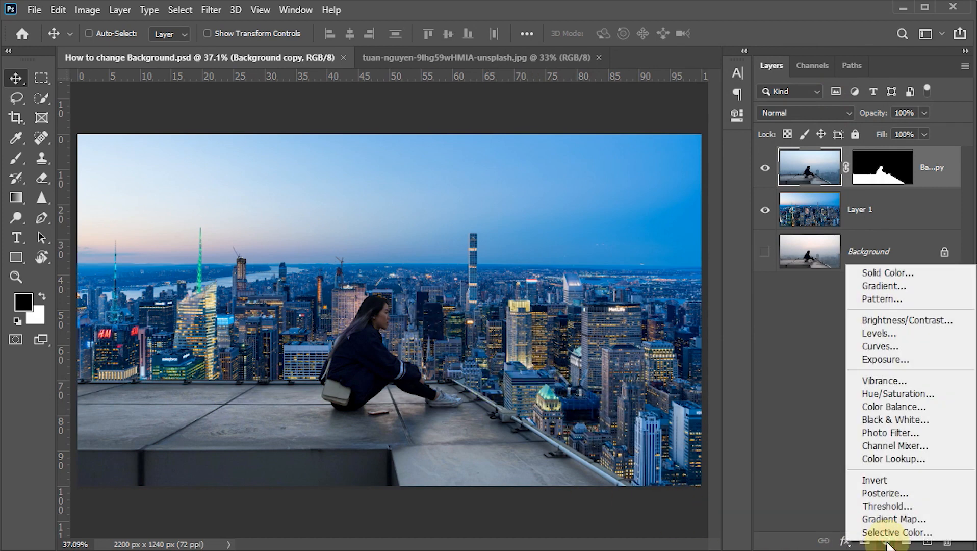
pyautogui.click(884, 347)
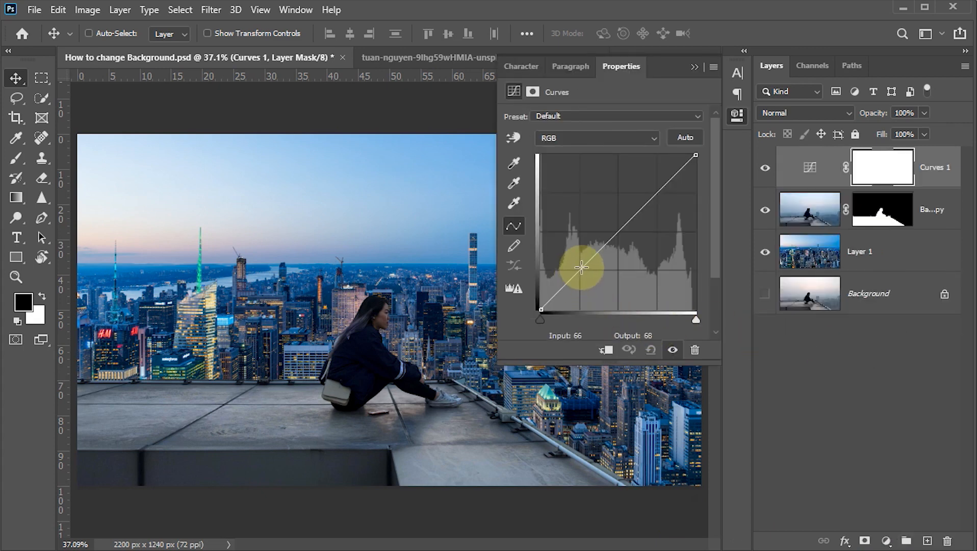
pyautogui.moveTo(581, 268); pyautogui.dragTo(585, 270)
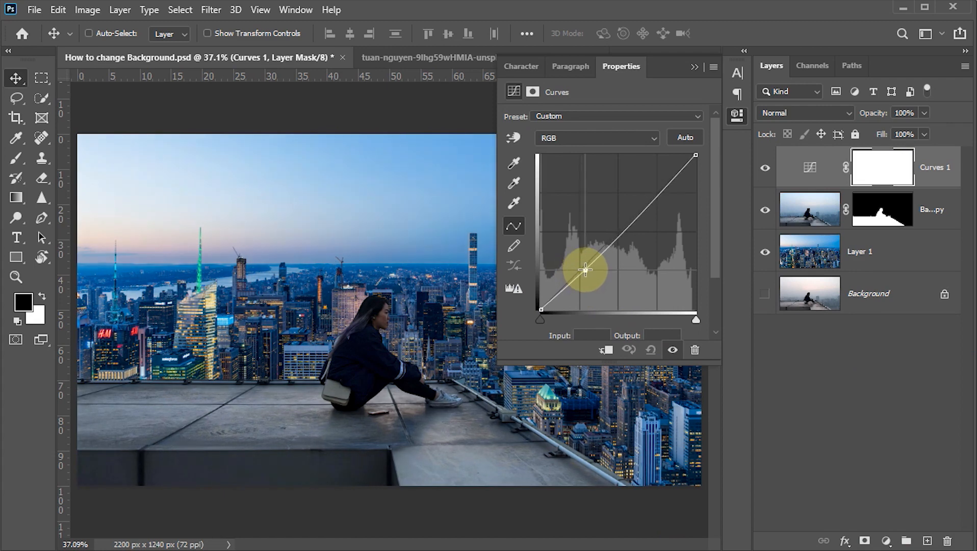
pyautogui.click(655, 194)
pyautogui.moveTo(655, 193); pyautogui.dragTo(656, 181)
pyautogui.moveTo(585, 269); pyautogui.dragTo(587, 264)
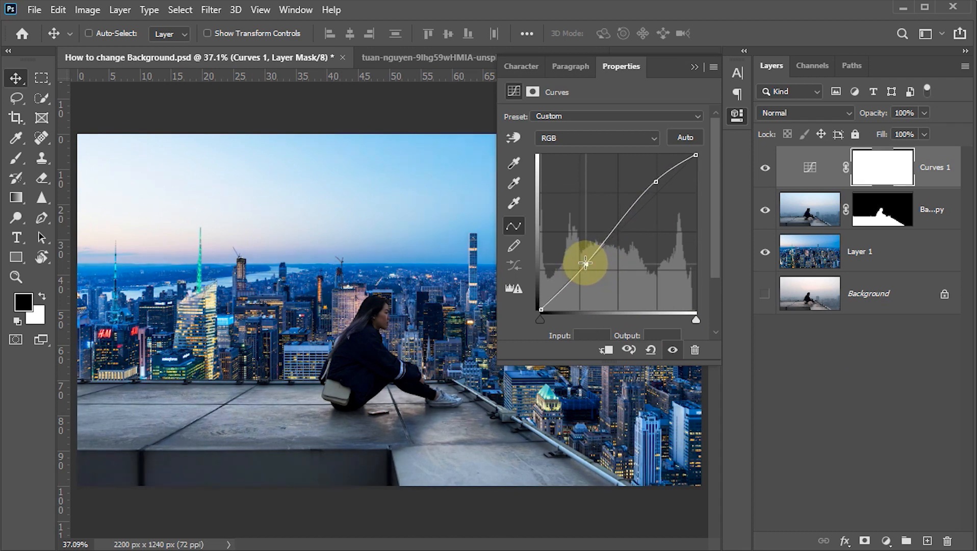
pyautogui.moveTo(654, 181); pyautogui.dragTo(654, 176)
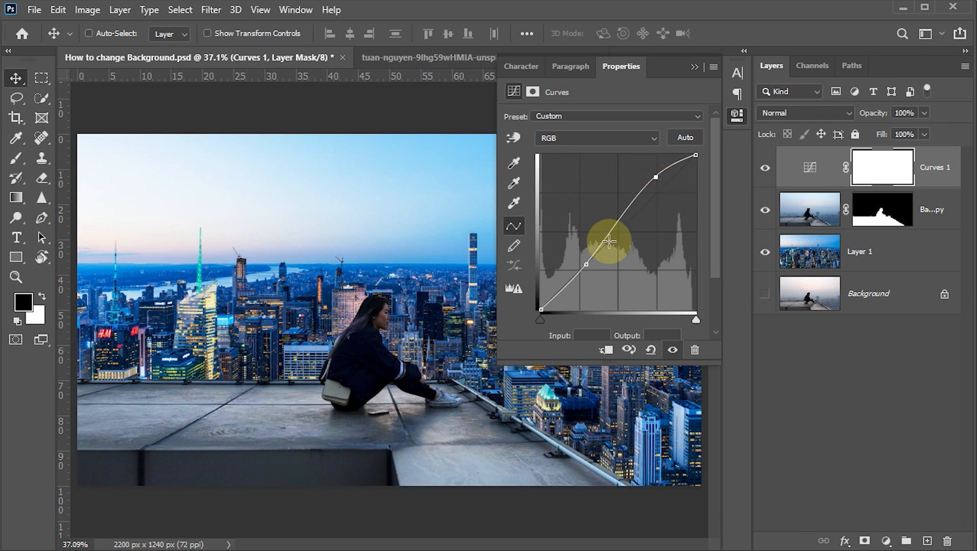
pyautogui.click(693, 69)
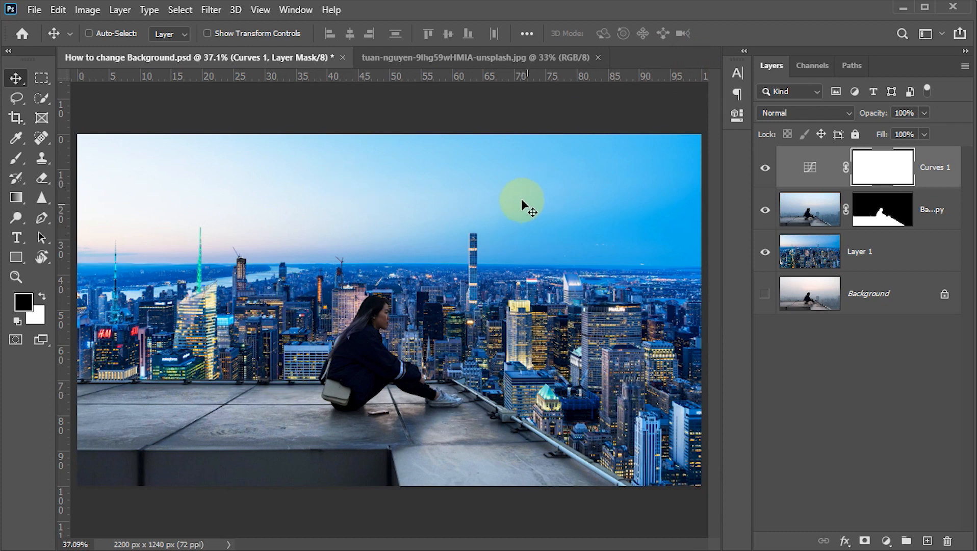
# Add a Solid Color fill layer above the Curves layer in orange, ff7800
pyautogui.click(886, 540)
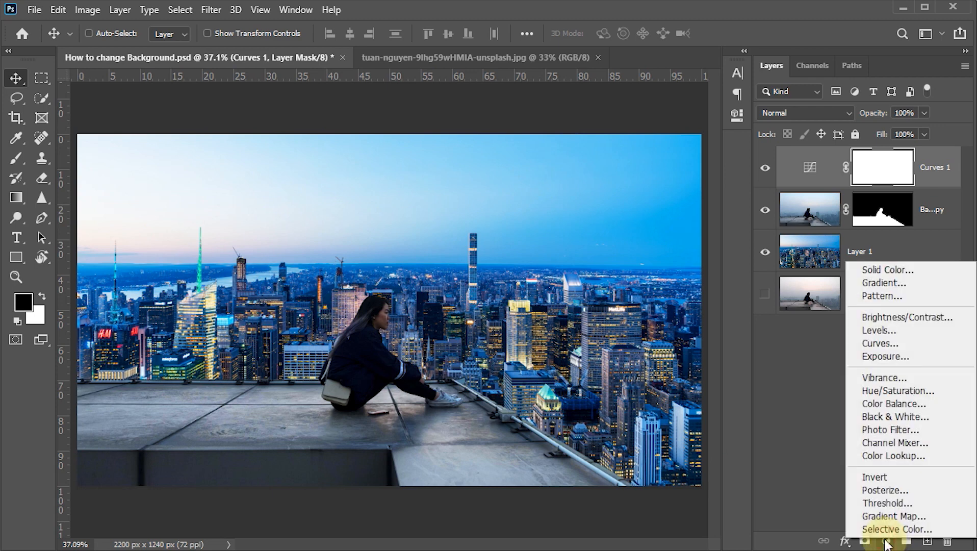
pyautogui.click(883, 271)
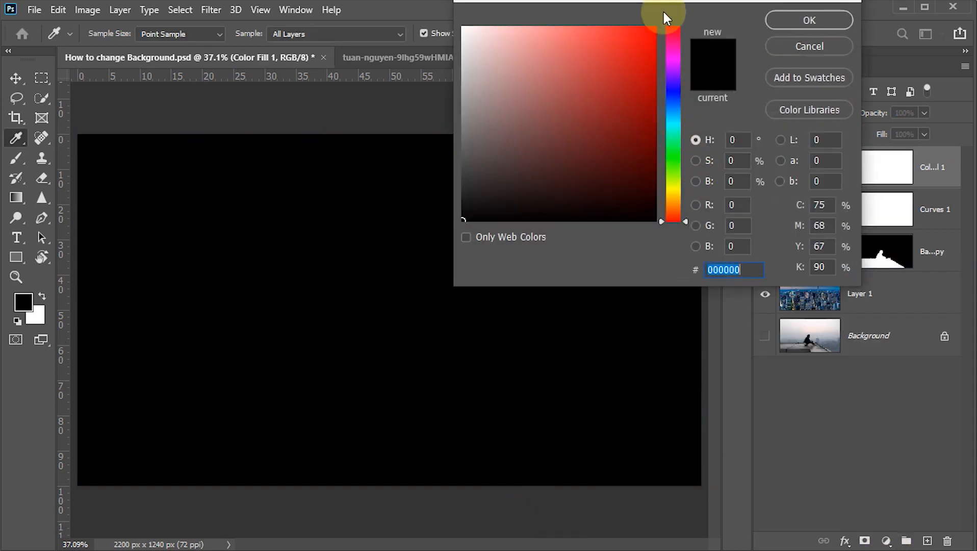
pyautogui.moveTo(612, 194); pyautogui.dragTo(615, 317)
pyautogui.click(558, 168)
pyautogui.moveTo(558, 168); pyautogui.dragTo(593, 125)
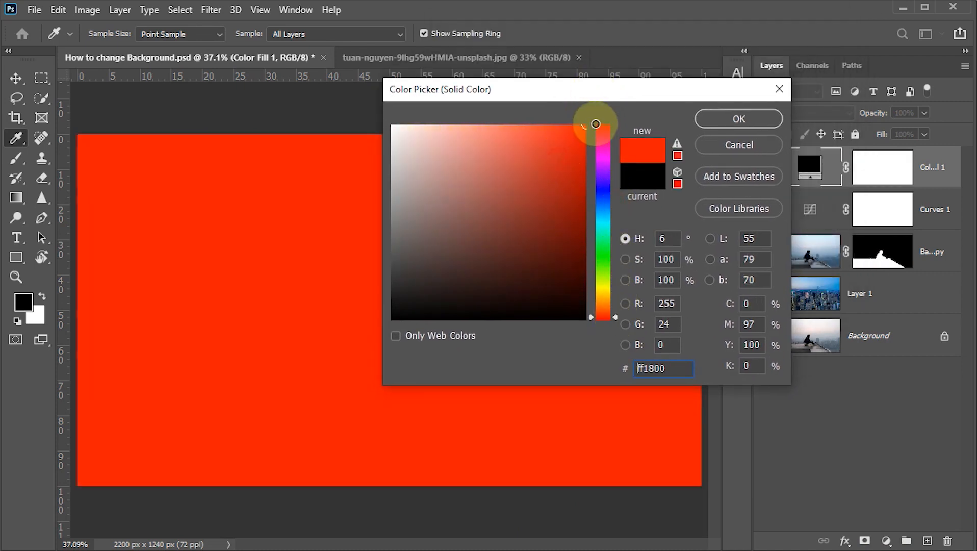
pyautogui.moveTo(605, 319); pyautogui.dragTo(616, 304)
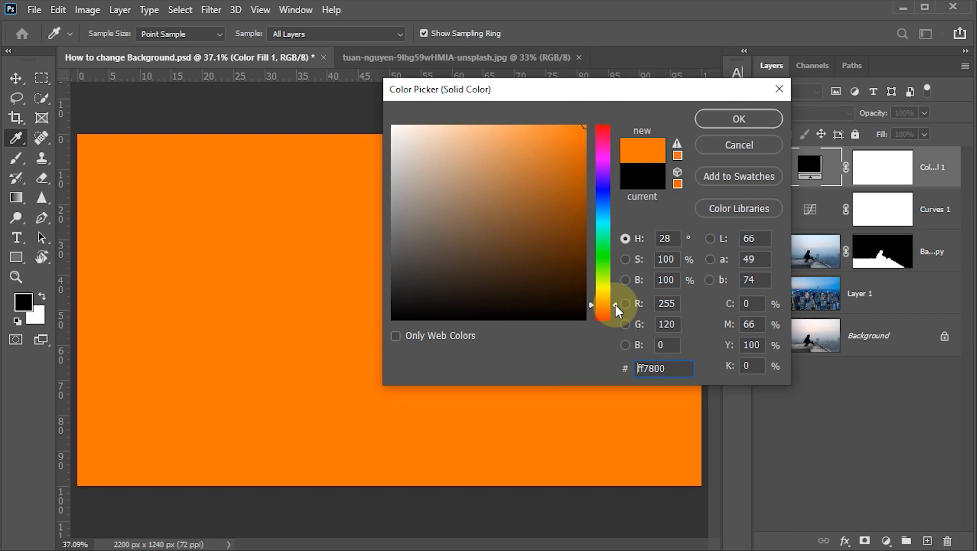
pyautogui.click(722, 111)
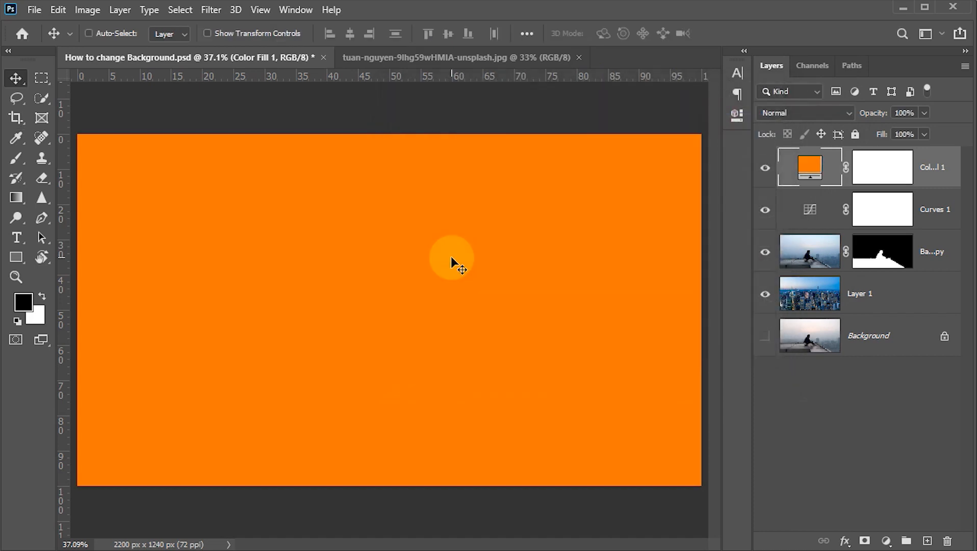
# Set the orange fill layer's blend mode to Soft Light and its opacity to 55%
pyautogui.click(848, 111)
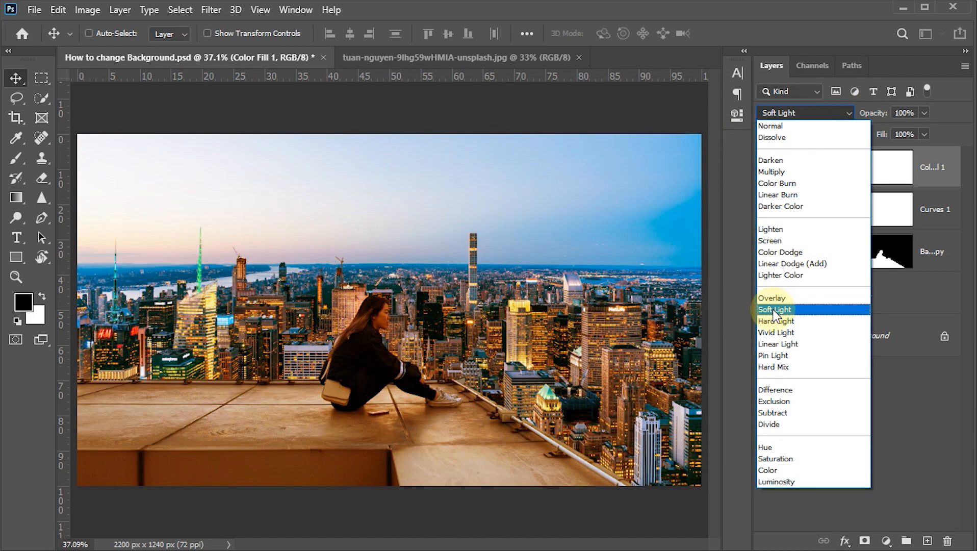
pyautogui.click(774, 309)
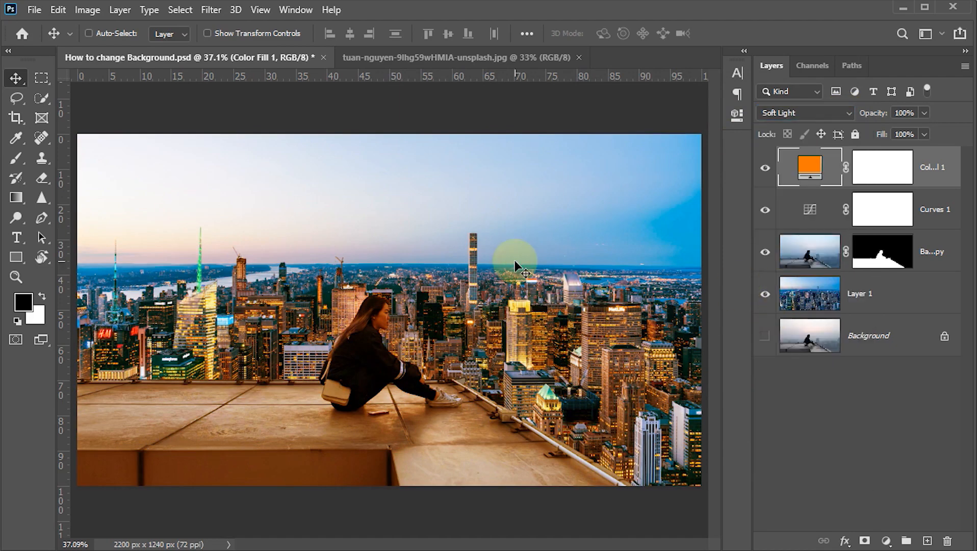
pyautogui.click(907, 113)
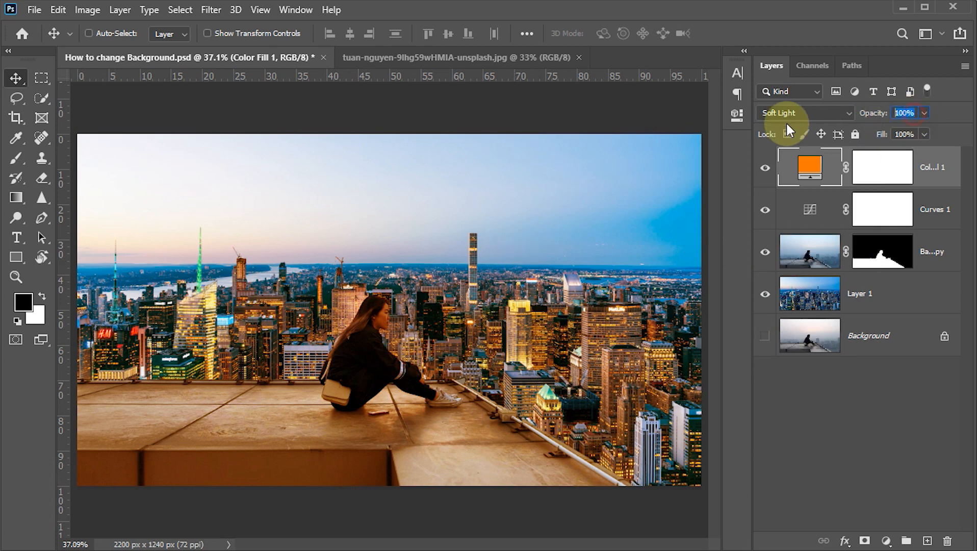
pyautogui.write('55')
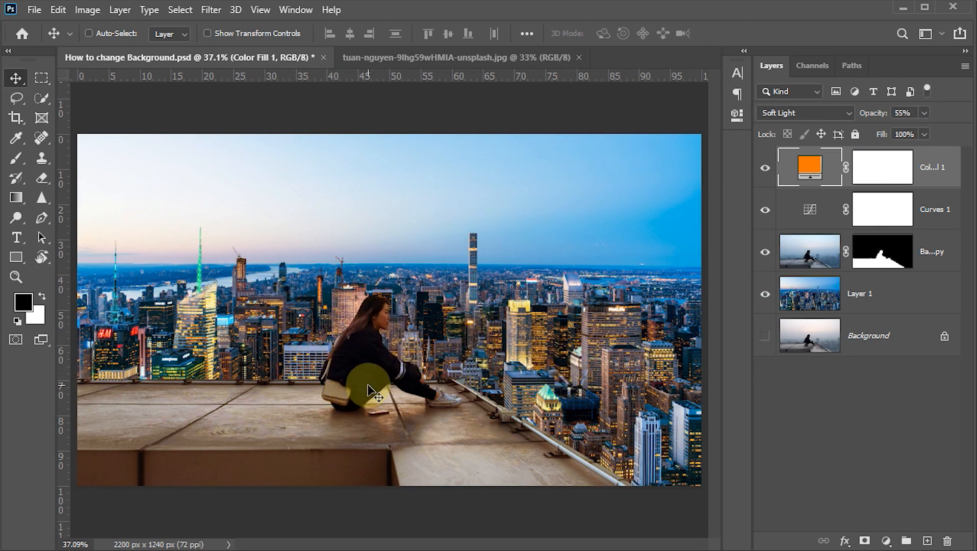
# Paint black over the rooftop on the orange fill layer's mask with a 200 px brush at 100% opacity and 100% flow
pyautogui.click(881, 170)
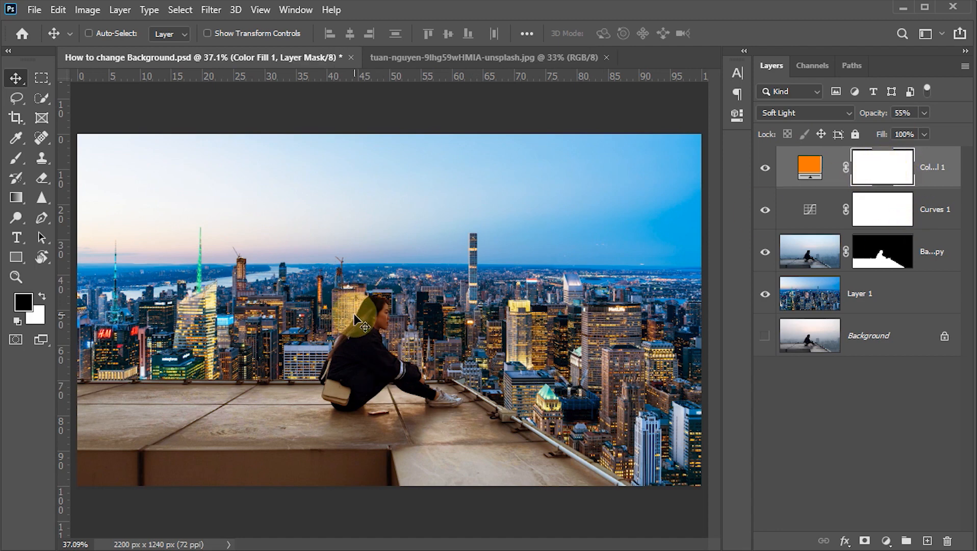
pyautogui.press('b')
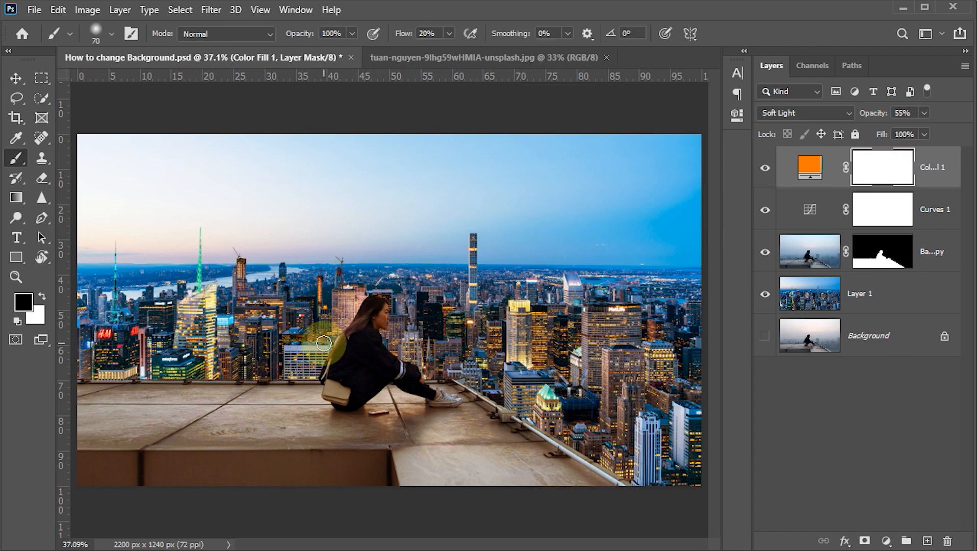
pyautogui.press(']')
pyautogui.press(']')
pyautogui.press(']')
pyautogui.press(']')
pyautogui.press(']')
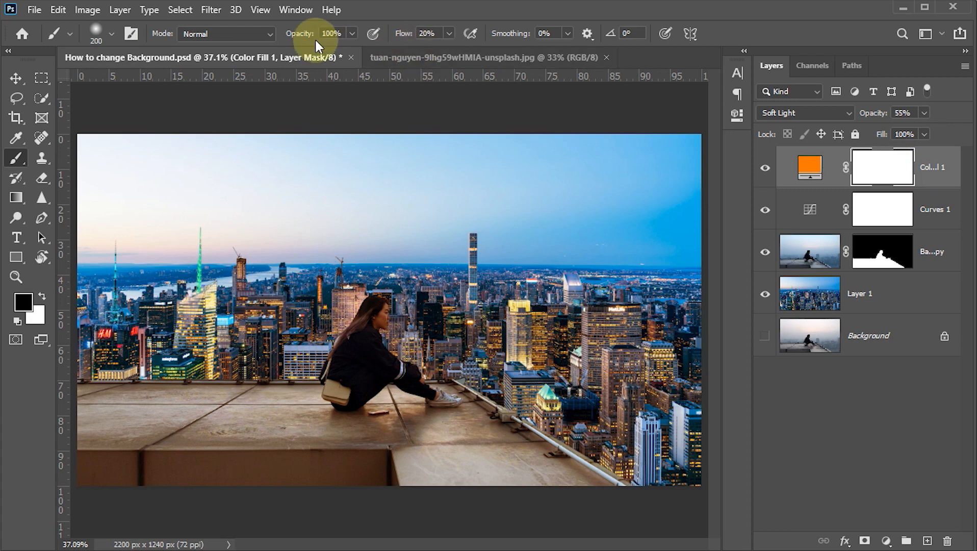
pyautogui.click(438, 33)
pyautogui.write('100')
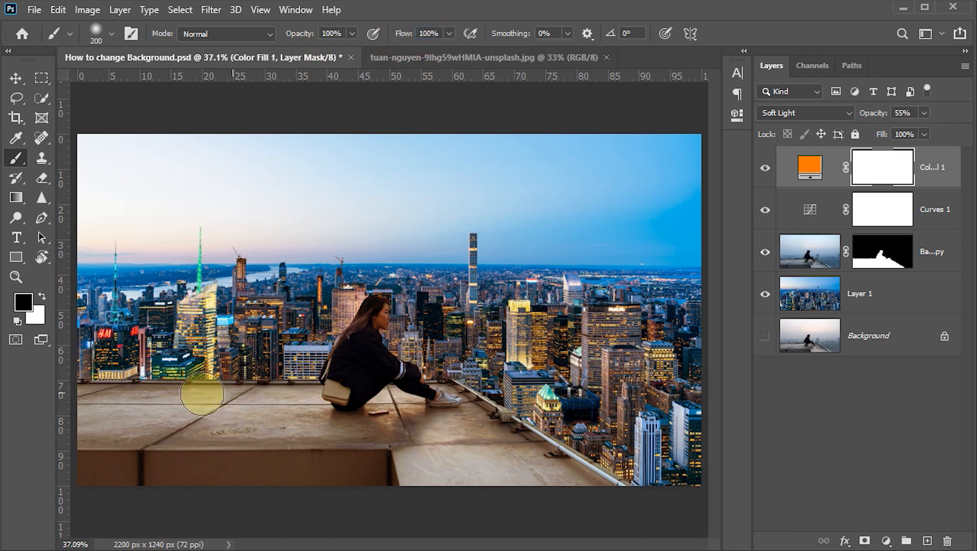
pyautogui.moveTo(120, 398); pyautogui.dragTo(46, 405)
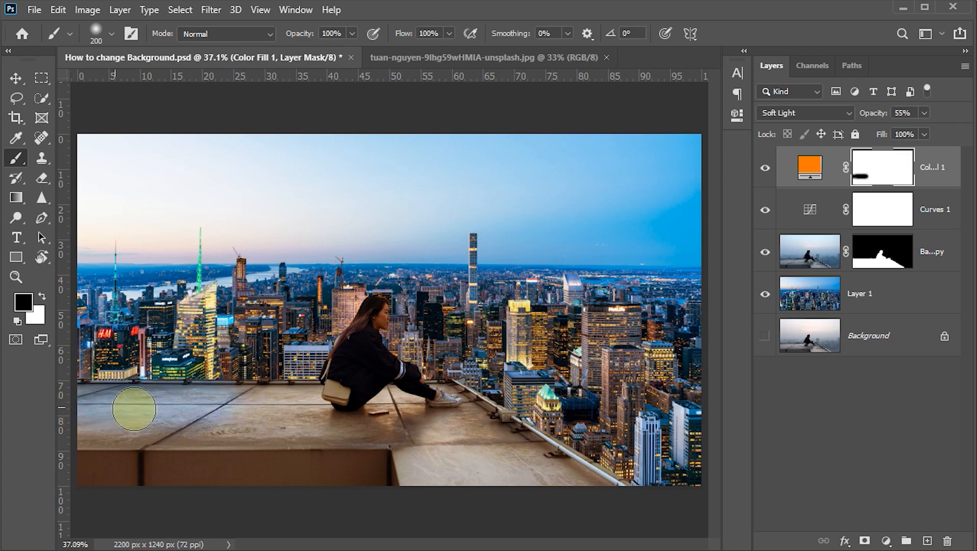
pyautogui.moveTo(164, 409)
pyautogui.mouseDown()
pyautogui.moveTo(331, 401)
pyautogui.moveTo(356, 369)
pyautogui.moveTo(352, 383)
pyautogui.moveTo(209, 434)
pyautogui.moveTo(84, 455)
pyautogui.moveTo(235, 462)
pyautogui.moveTo(156, 468)
pyautogui.moveTo(498, 472)
pyautogui.moveTo(606, 491)
pyautogui.moveTo(479, 402)
pyautogui.moveTo(383, 444)
pyautogui.moveTo(506, 449)
pyautogui.moveTo(186, 450)
pyautogui.mouseUp()
# Paint black over the woman and the remaining rooftop edges on the orange fill layer's mask with a smaller 90 px brush
pyautogui.press('[')
pyautogui.scroll(8, 388, 358)
pyautogui.press('[')
pyautogui.press('[')
pyautogui.press('[')
pyautogui.moveTo(347, 284); pyautogui.dragTo(304, 328)
pyautogui.moveTo(415, 421)
pyautogui.mouseDown()
pyautogui.moveTo(473, 510)
pyautogui.moveTo(432, 486)
pyautogui.moveTo(332, 348)
pyautogui.mouseUp()
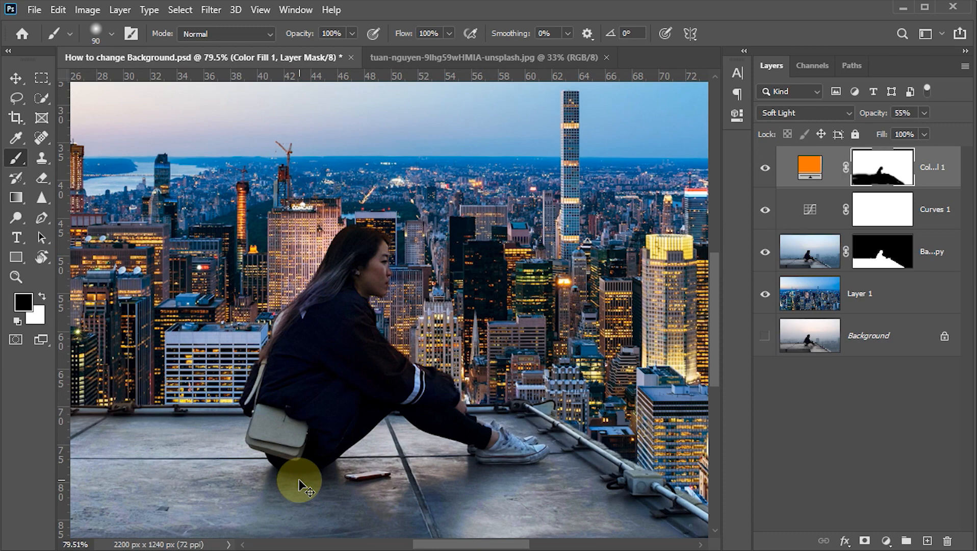
pyautogui.scroll(-8, 300, 479)
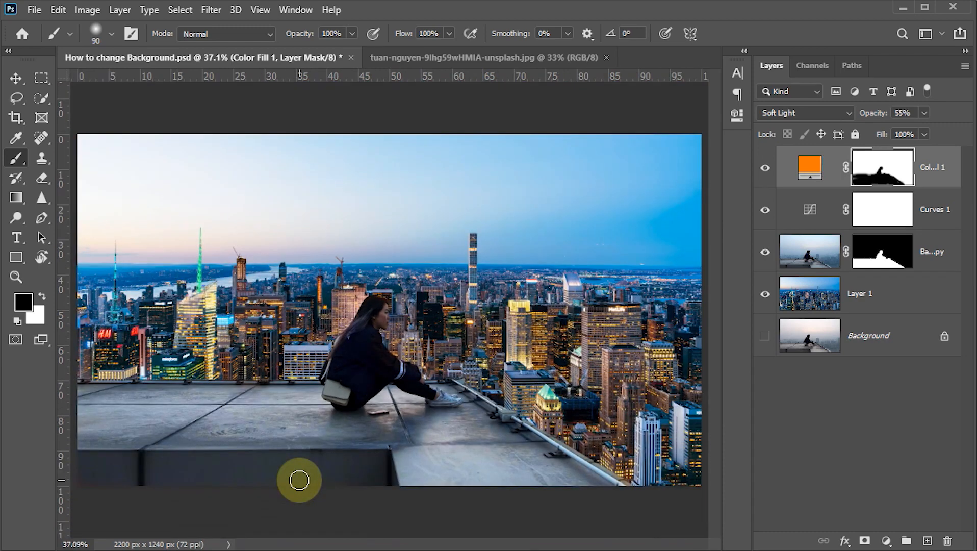
pyautogui.click(363, 322)
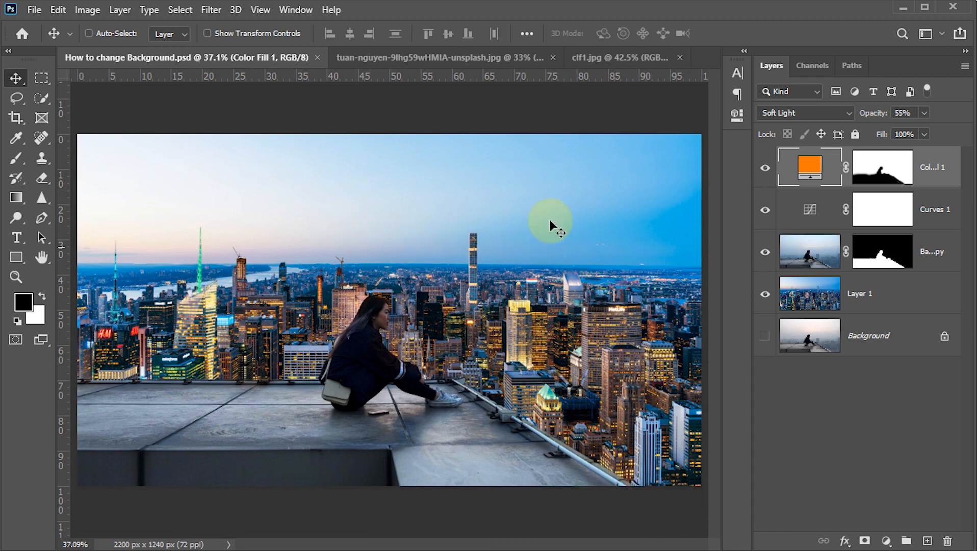
# Copy the entire clouds image clf1.jpg and paste it into How to change Background.psd directly above Layer 1
pyautogui.click(593, 57)
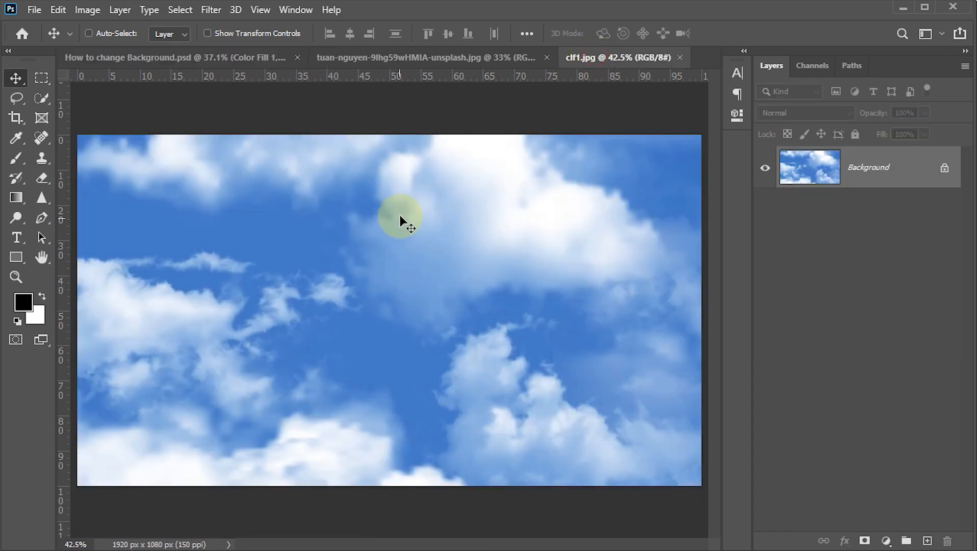
pyautogui.hotkey('ctrl', 'a')
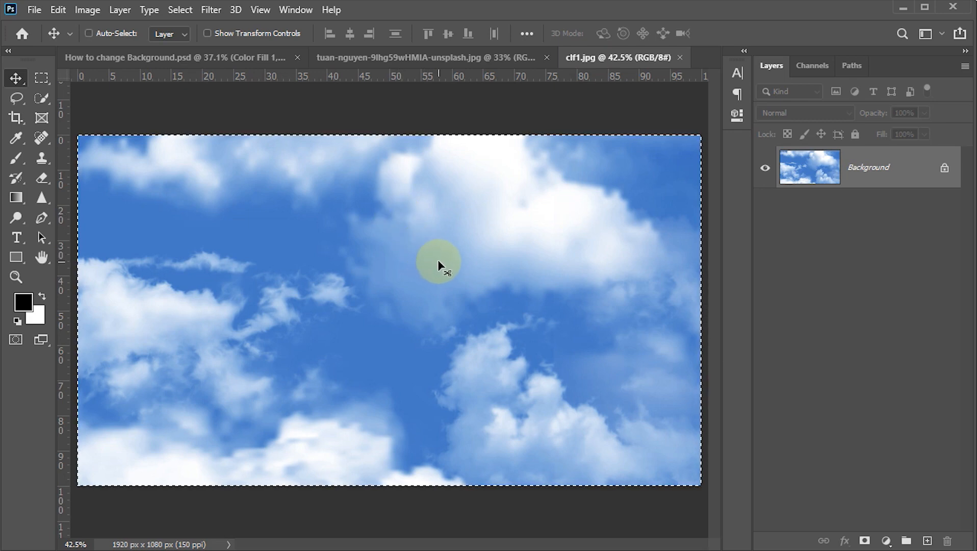
pyautogui.hotkey('ctrl', 'c')
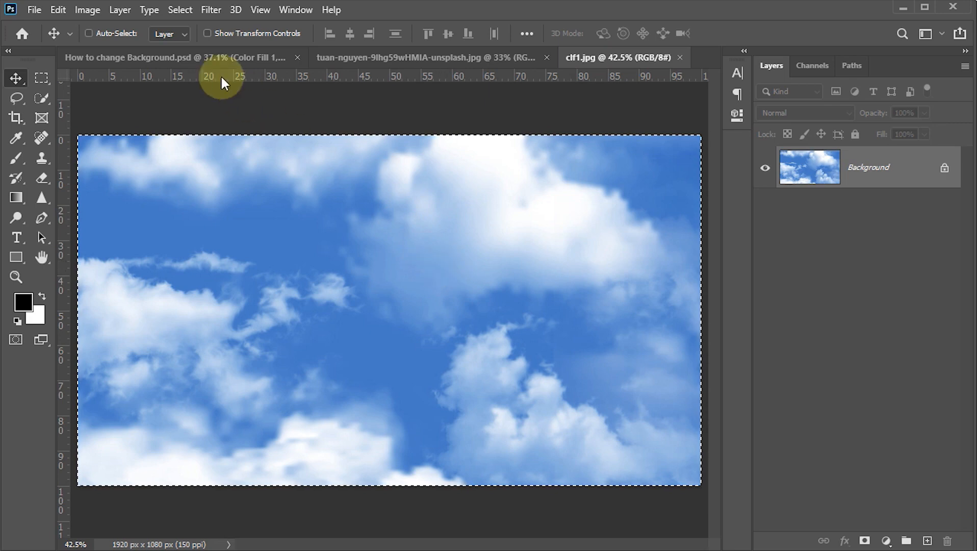
pyautogui.click(214, 57)
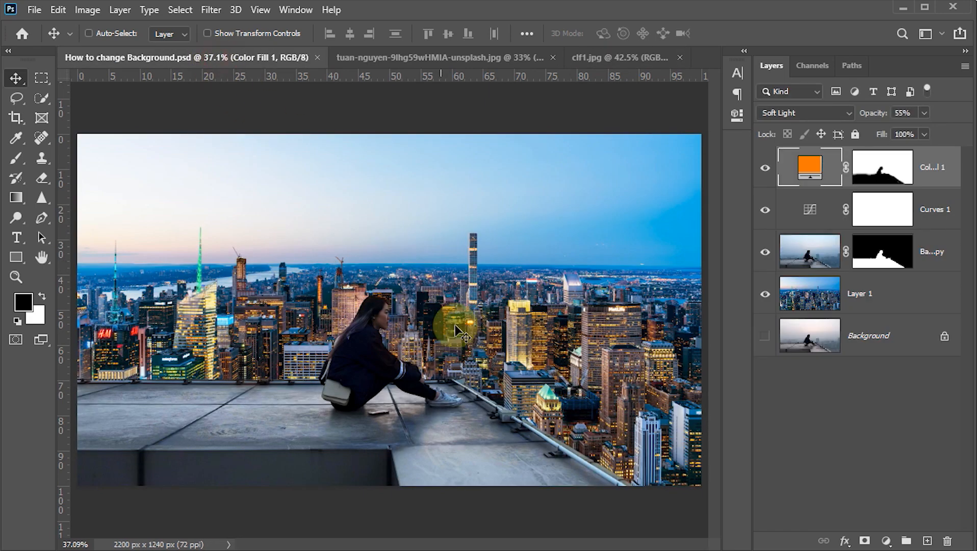
pyautogui.click(814, 296)
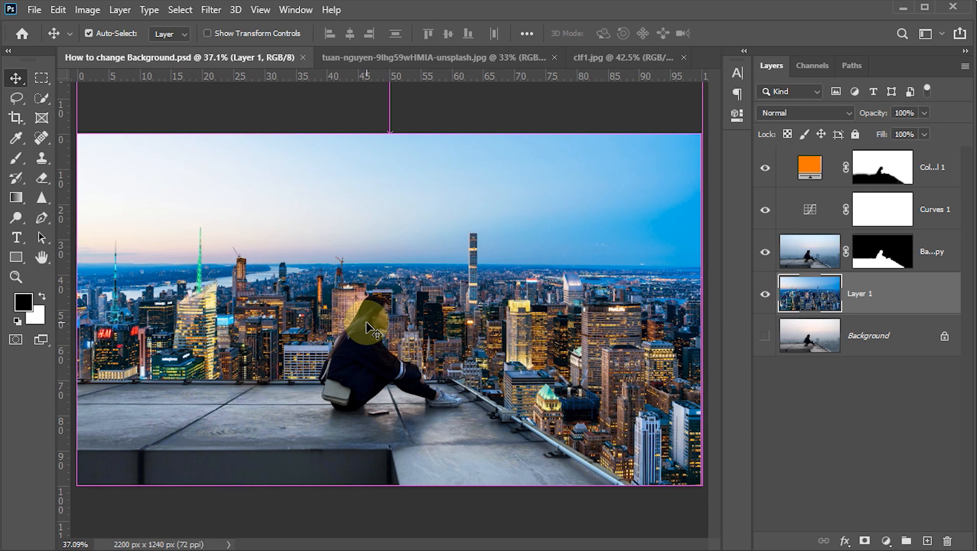
pyautogui.hotkey('ctrl', 'v')
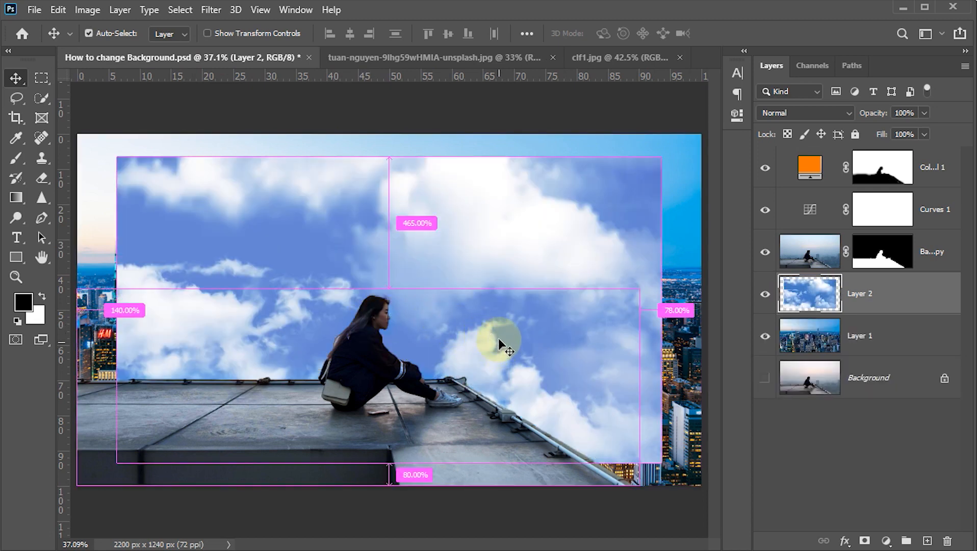
# Scale the clouds layer to 117.71% and move it up so it spans the full width of the sky
pyautogui.hotkey('ctrl', 't')
pyautogui.moveTo(603, 250); pyautogui.dragTo(544, 207)
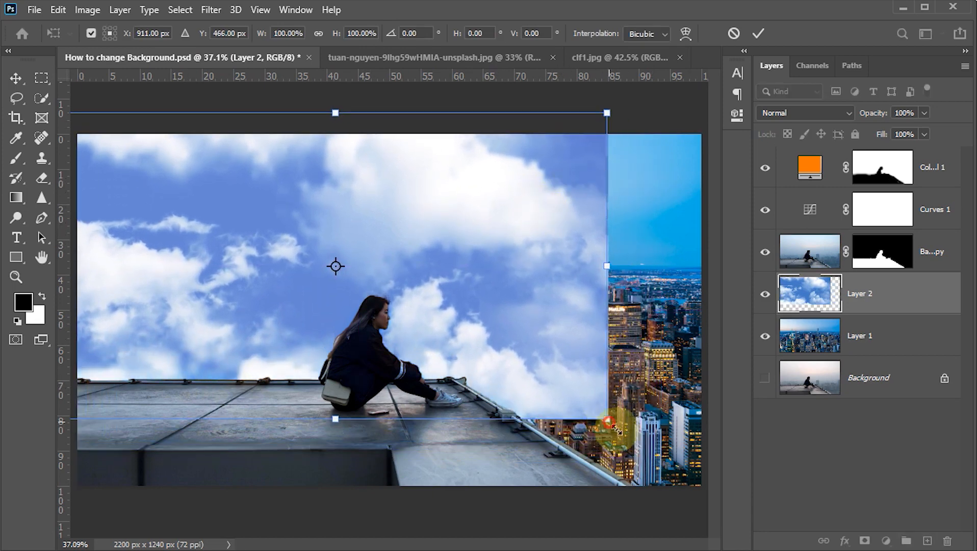
pyautogui.moveTo(607, 419); pyautogui.dragTo(628, 290)
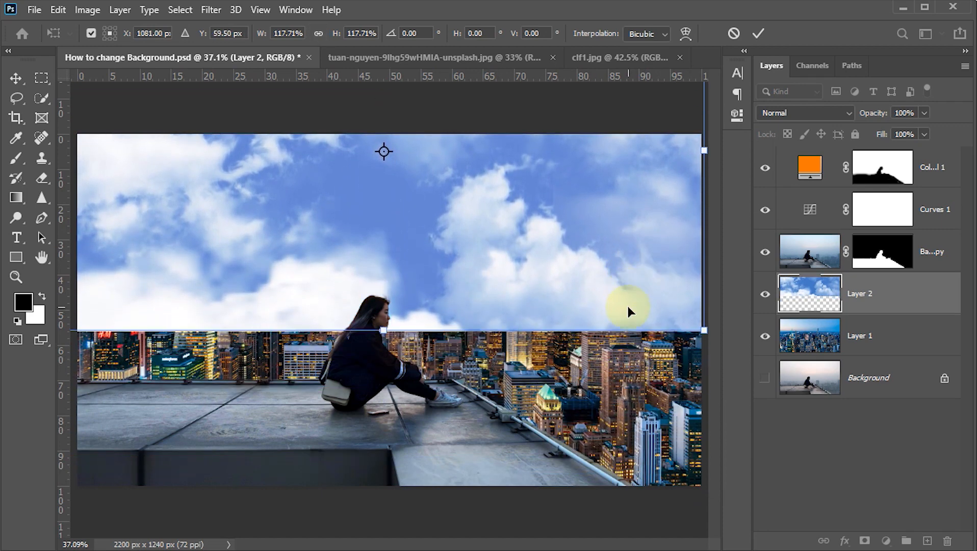
pyautogui.click(759, 33)
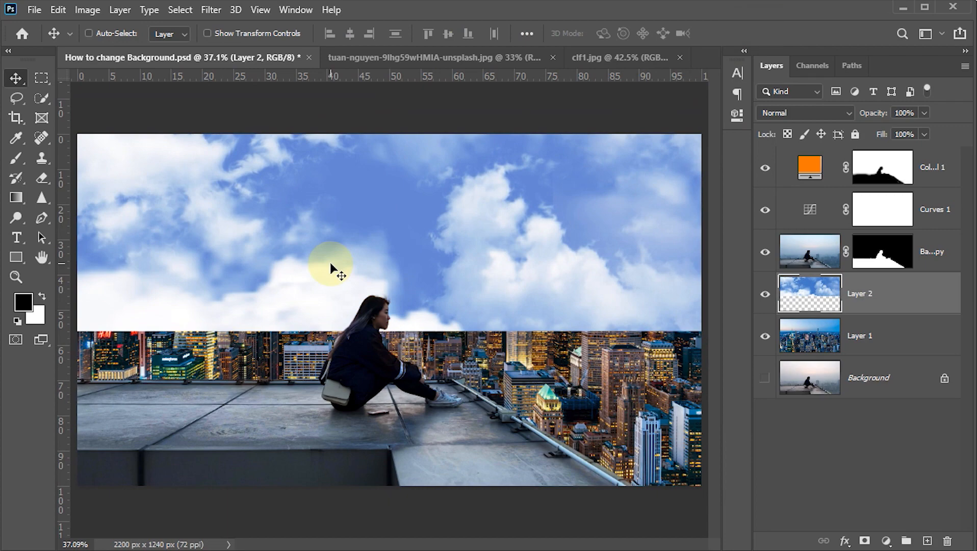
# Set the clouds layer's blend mode to Overlay and add a layer mask to it
pyautogui.click(788, 113)
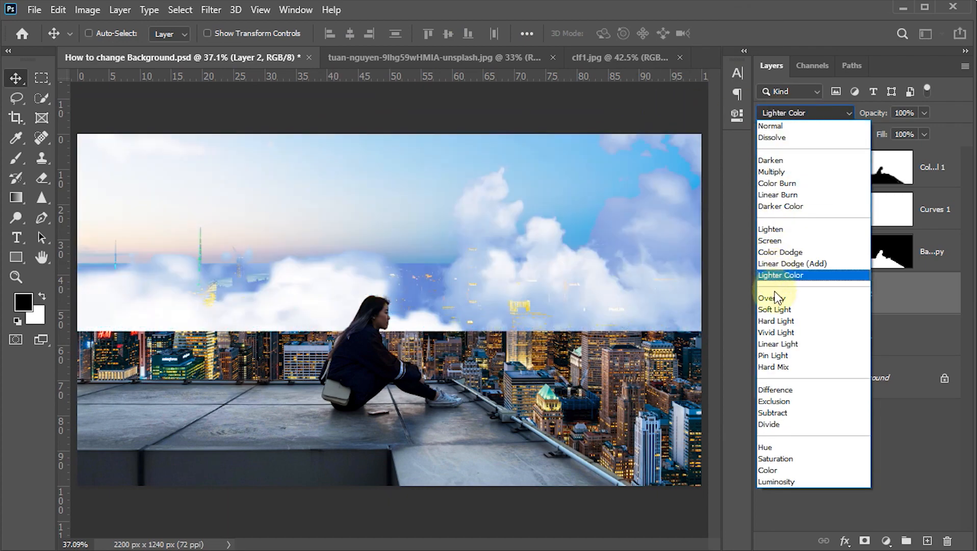
pyautogui.click(774, 298)
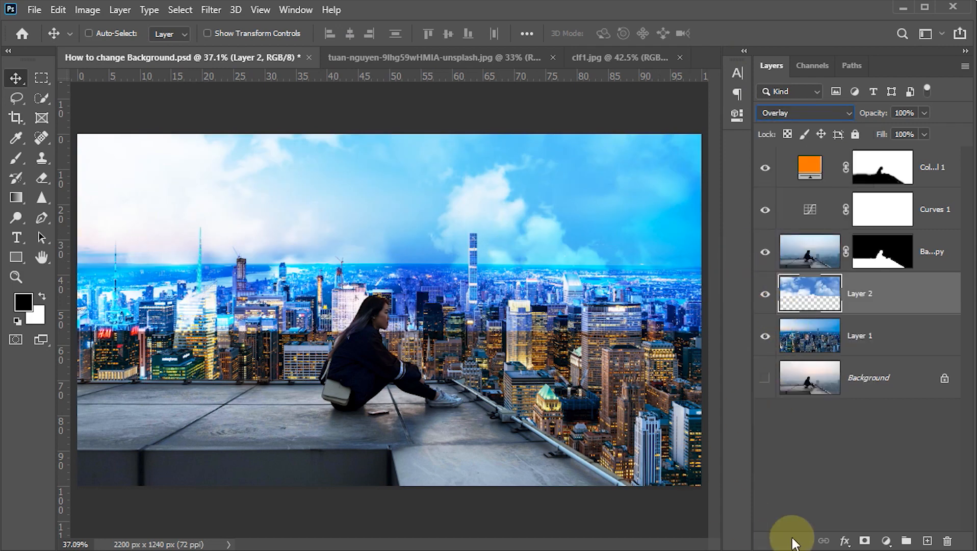
pyautogui.click(865, 542)
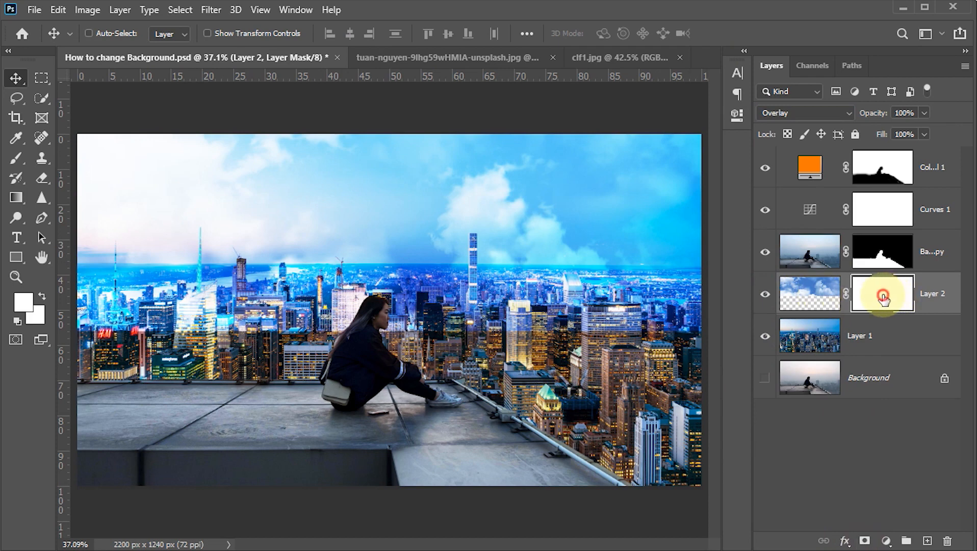
pyautogui.moveTo(385, 305); pyautogui.dragTo(299, 306)
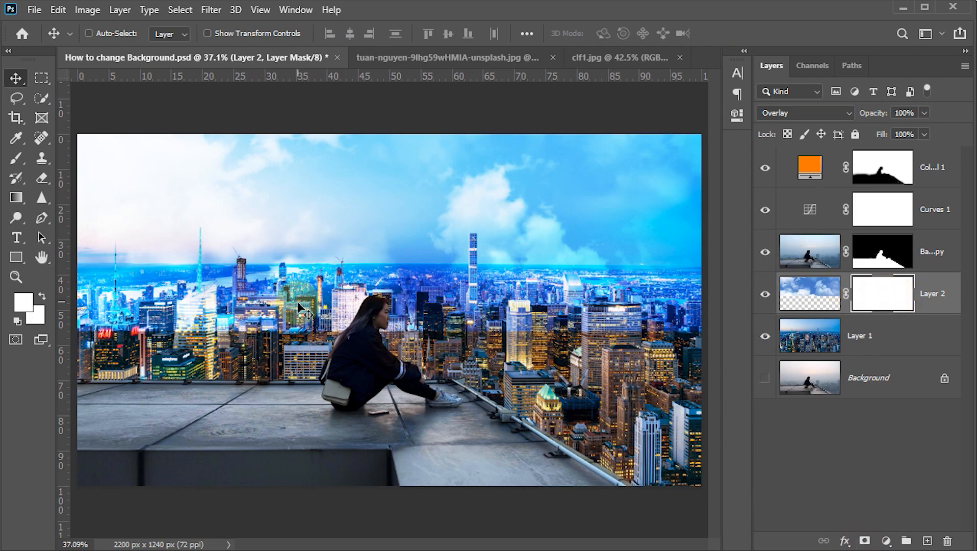
# Paint black with a 200 px brush on the clouds layer's mask across the city buildings up to the horizon
pyautogui.press('b')
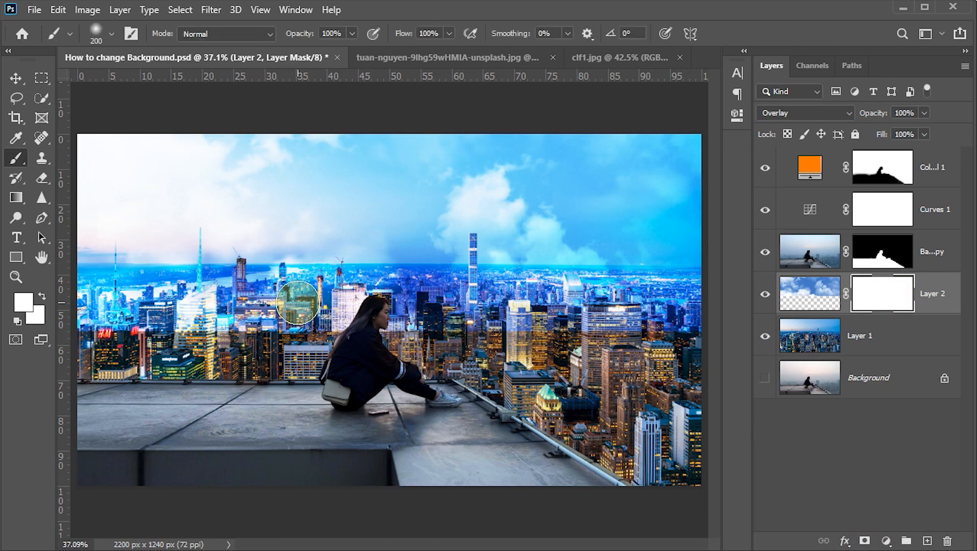
pyautogui.click(25, 302)
pyautogui.moveTo(519, 299); pyautogui.dragTo(628, 339)
pyautogui.click(728, 118)
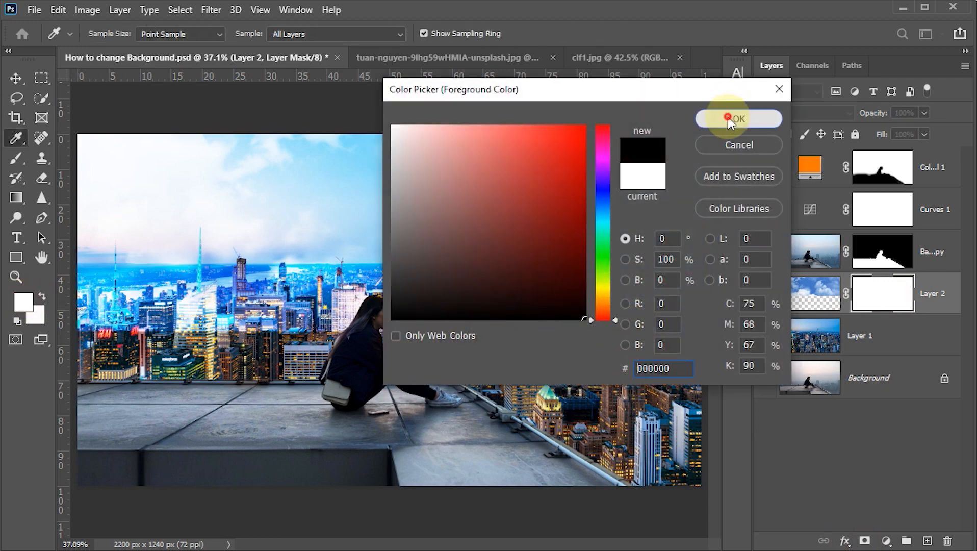
pyautogui.moveTo(87, 314); pyautogui.dragTo(668, 316)
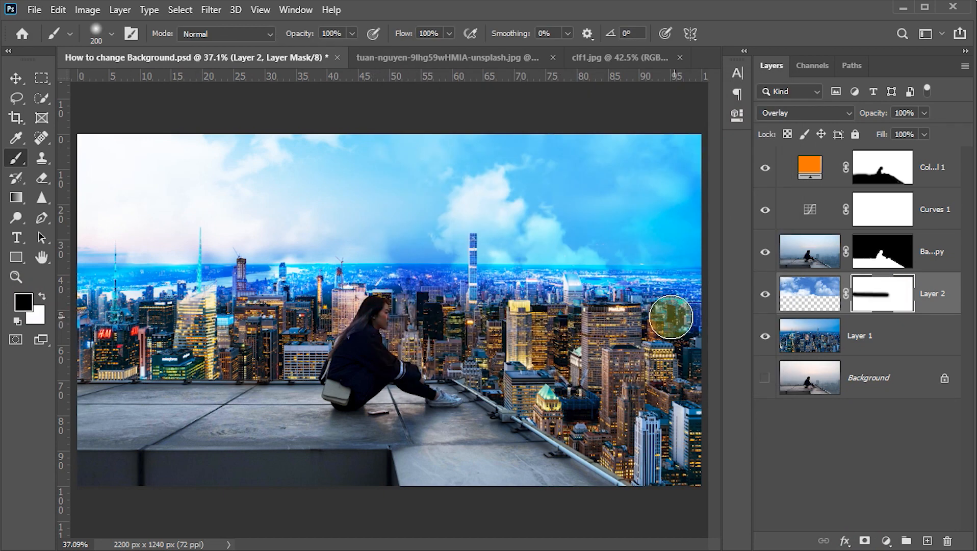
pyautogui.click(85, 286)
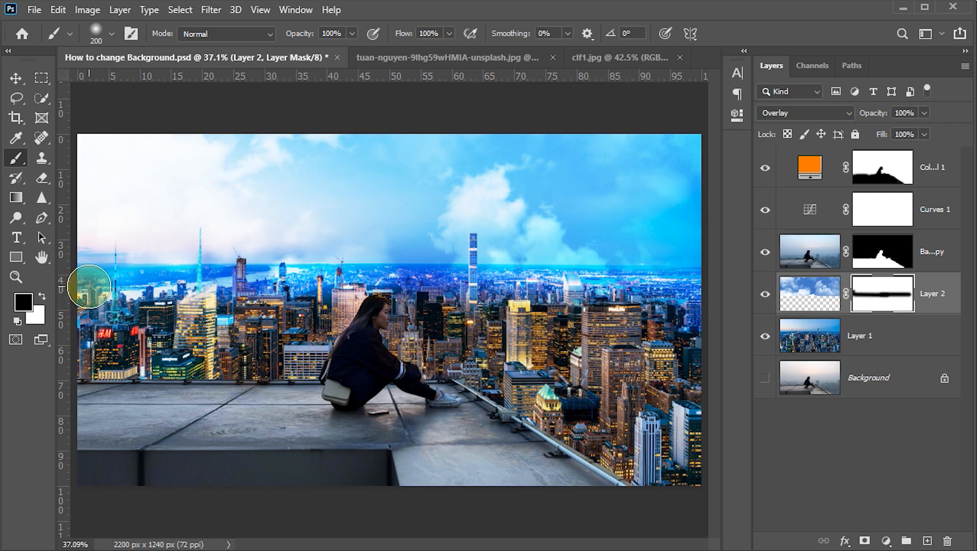
pyautogui.moveTo(88, 286)
pyautogui.mouseDown()
pyautogui.moveTo(589, 285)
pyautogui.moveTo(692, 296)
pyautogui.mouseUp()
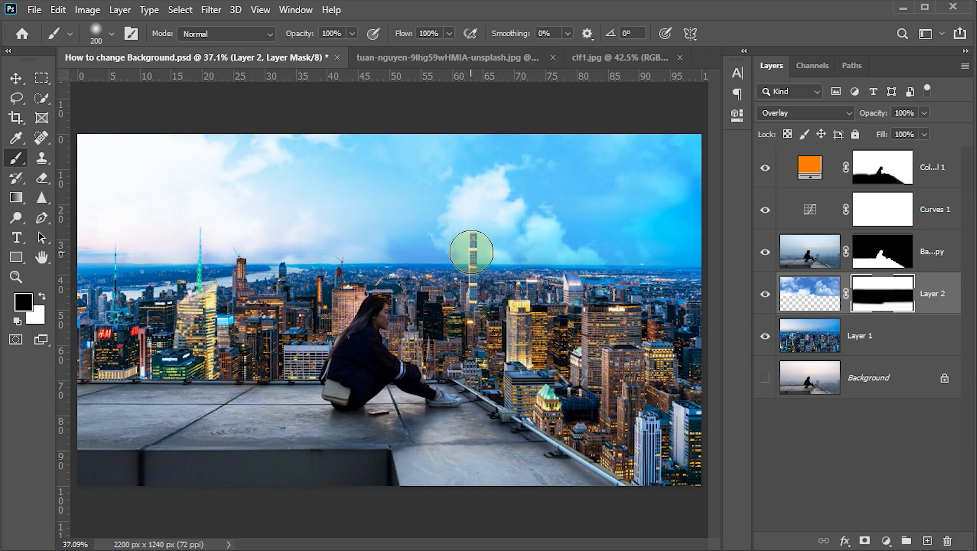
# Mask the clouds off the tall tower that rises above the horizon, using a 40 px black brush
pyautogui.scroll(5, 472, 253)
pyautogui.press('[')
pyautogui.press('[')
pyautogui.press('[')
pyautogui.press('[')
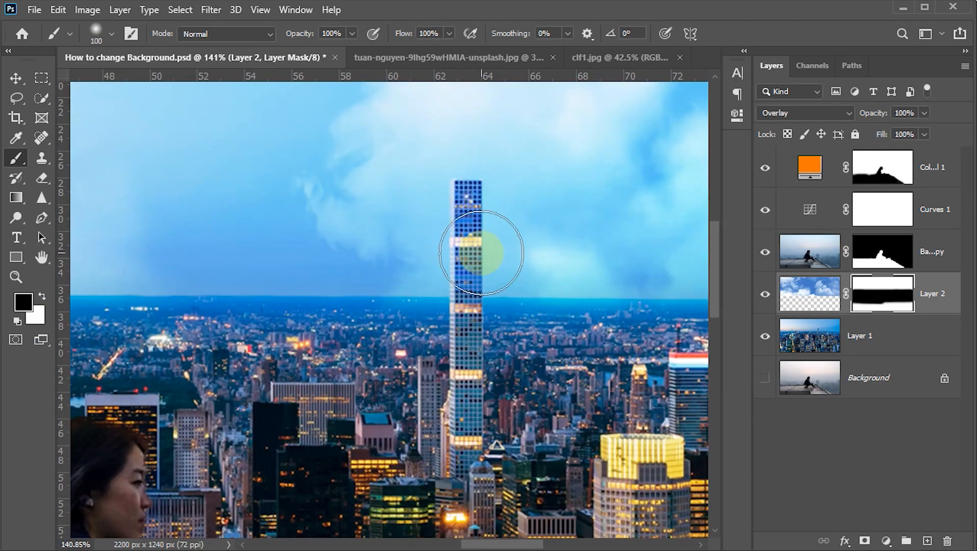
pyautogui.press('[')
pyautogui.press('[')
pyautogui.press('[')
pyautogui.press('[')
pyautogui.press('[')
pyautogui.press('[')
pyautogui.moveTo(467, 198)
pyautogui.mouseDown()
pyautogui.moveTo(468, 340)
pyautogui.moveTo(465, 203)
pyautogui.mouseUp()
# Mask the clouds off the antenna spires above the skyline with black brushes of 30 and 10 px, and reselect the layer's image
pyautogui.moveTo(239, 305); pyautogui.dragTo(652, 313)
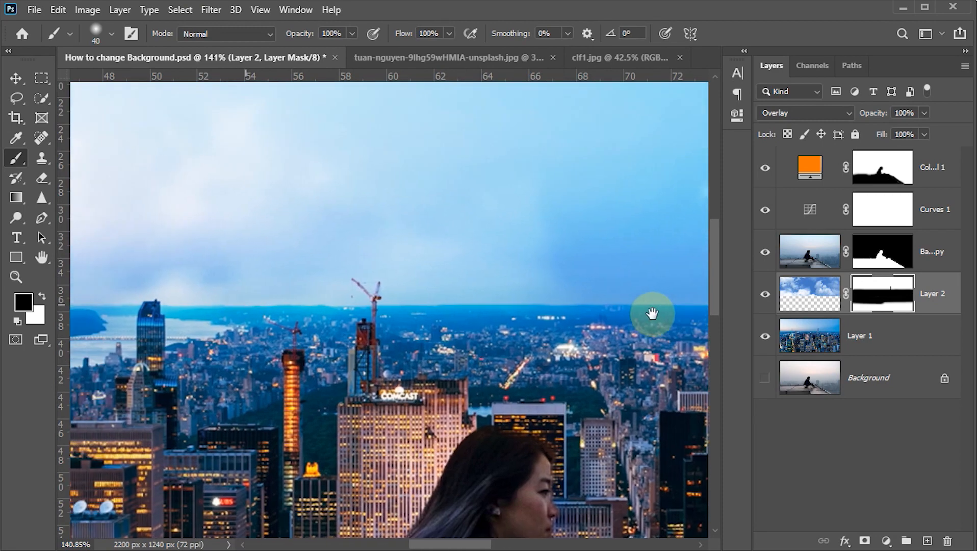
pyautogui.press('[')
pyautogui.press('[')
pyautogui.moveTo(242, 381); pyautogui.dragTo(754, 405)
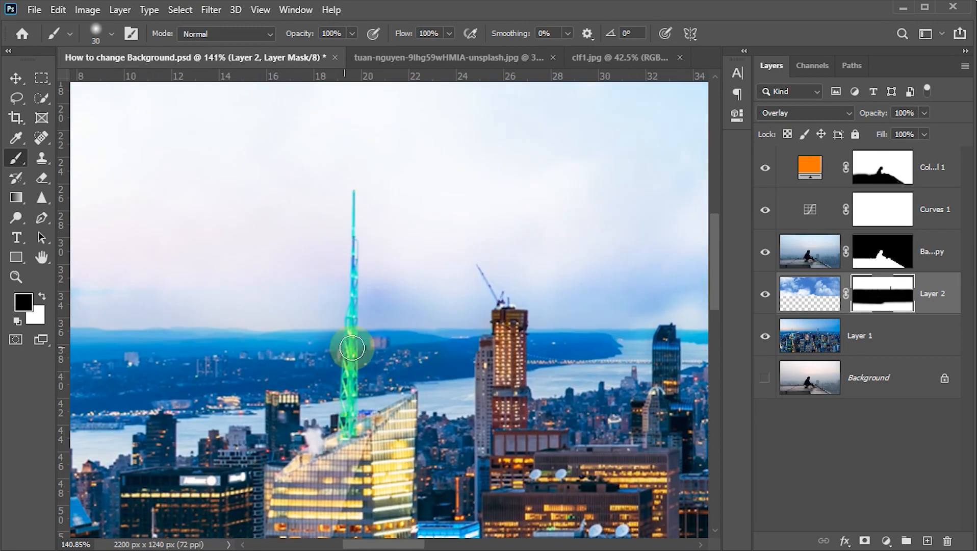
pyautogui.press('[')
pyautogui.press('[')
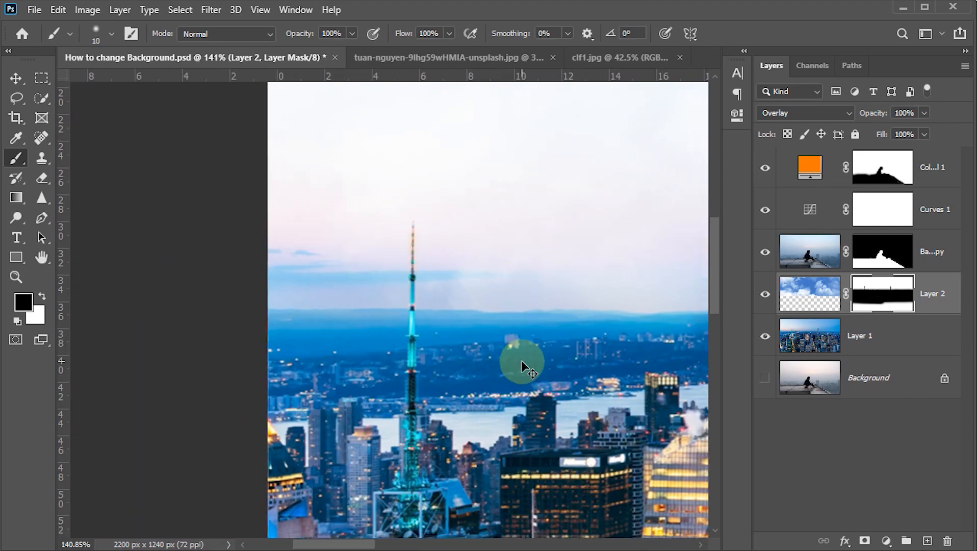
pyautogui.hotkey('ctrl', '0')
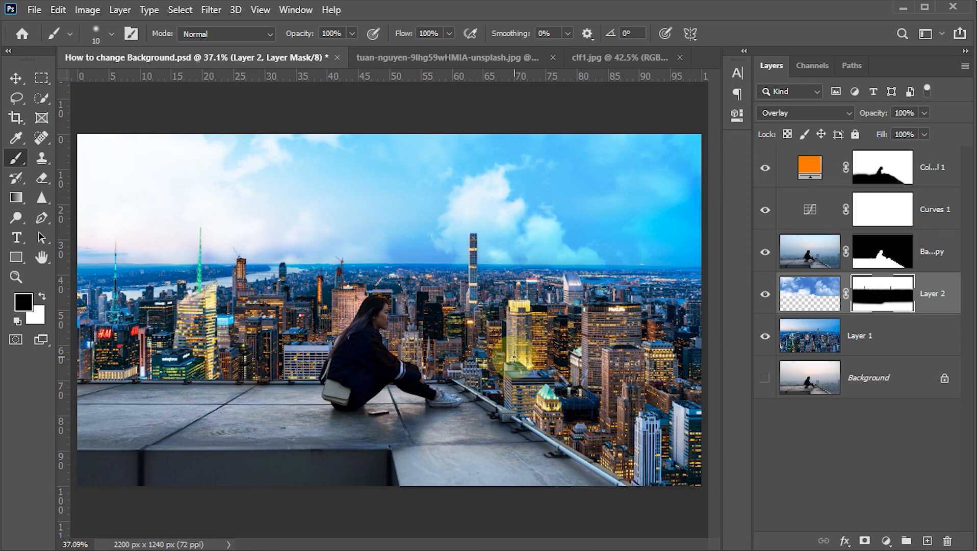
pyautogui.press('v')
pyautogui.hotkey('ctrl', '2')
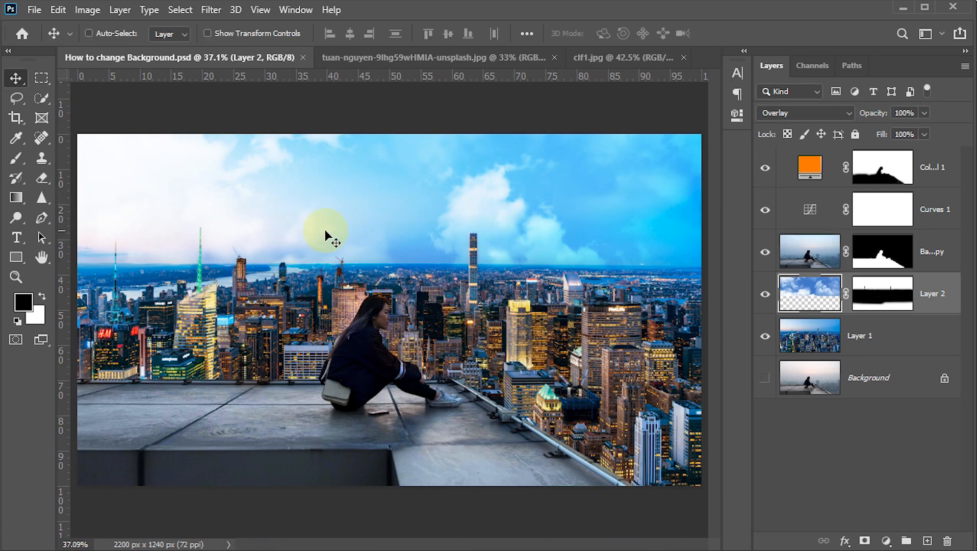
# Add an orange #ff6000 Solid Color fill layer above the clouds layer and clip it to the clouds
pyautogui.click(885, 542)
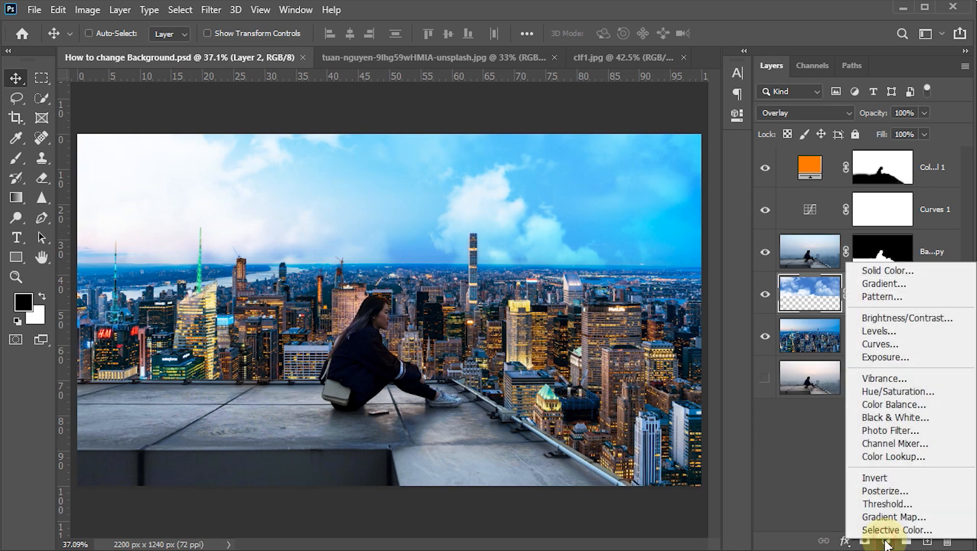
pyautogui.click(873, 271)
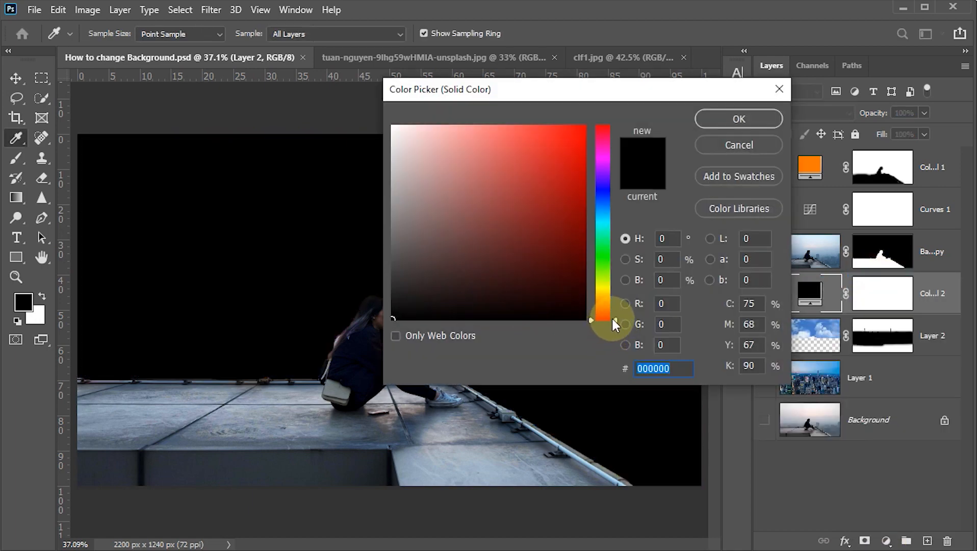
pyautogui.moveTo(614, 319); pyautogui.dragTo(614, 309)
pyautogui.moveTo(571, 148); pyautogui.dragTo(602, 135)
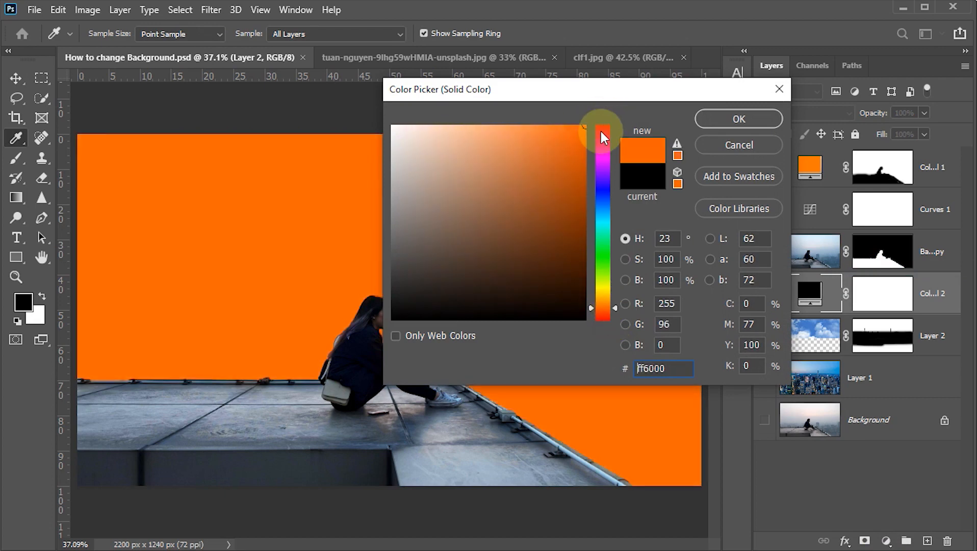
pyautogui.click(738, 120)
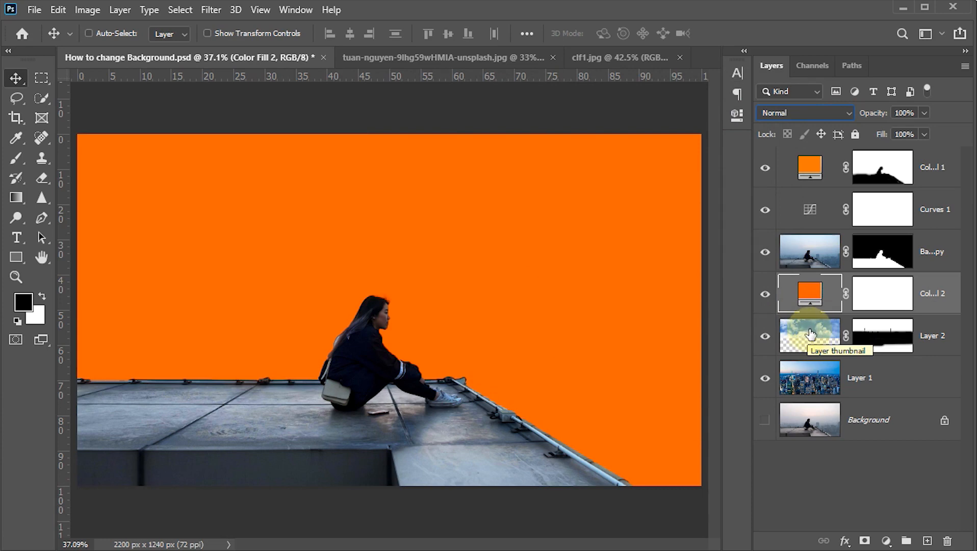
pyautogui.rightClick(936, 307)
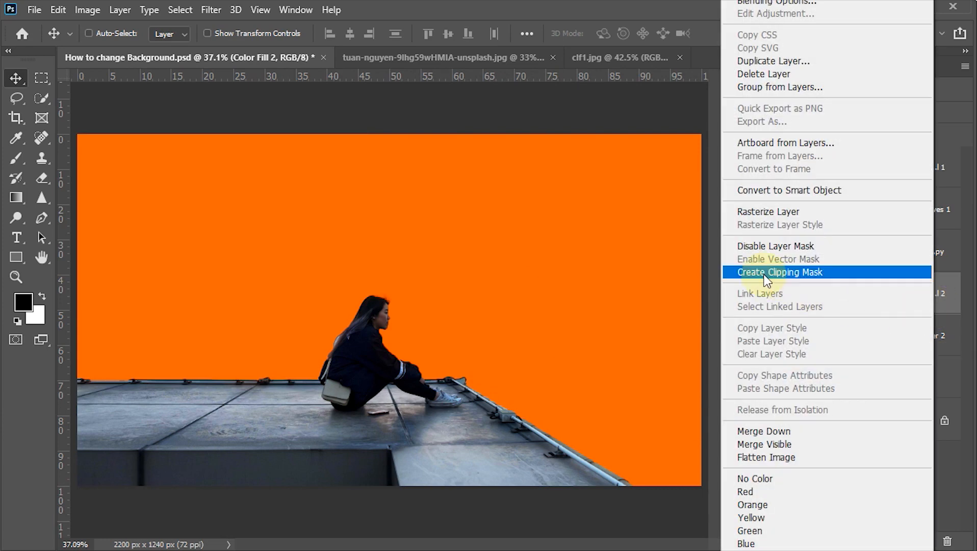
pyautogui.click(767, 275)
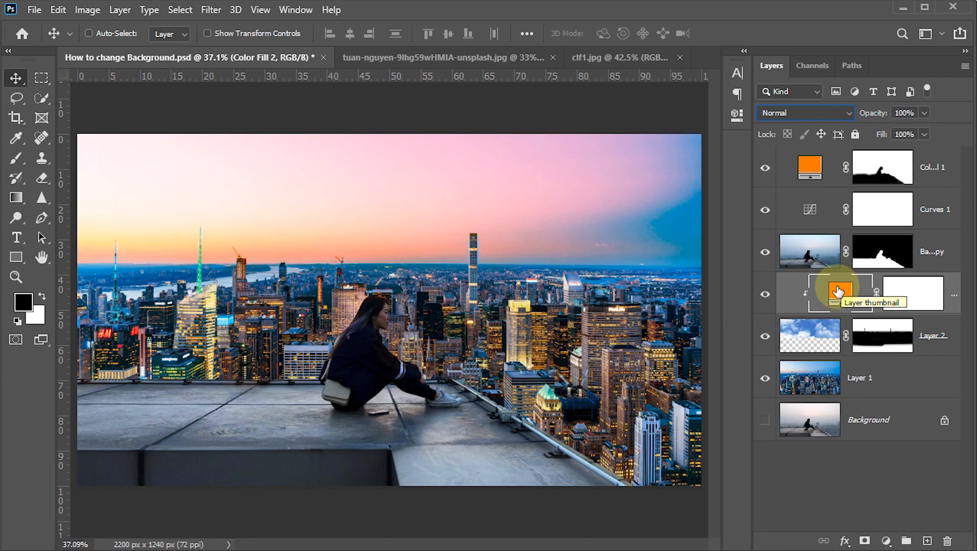
# Set the clipped orange fill layer's blend mode to Overlay and its opacity to 85%
pyautogui.click(847, 111)
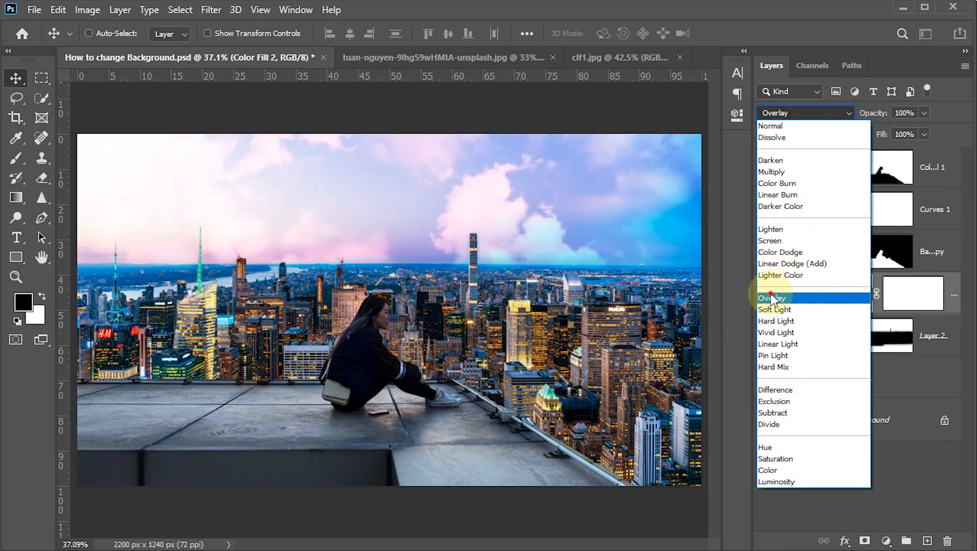
pyautogui.click(771, 298)
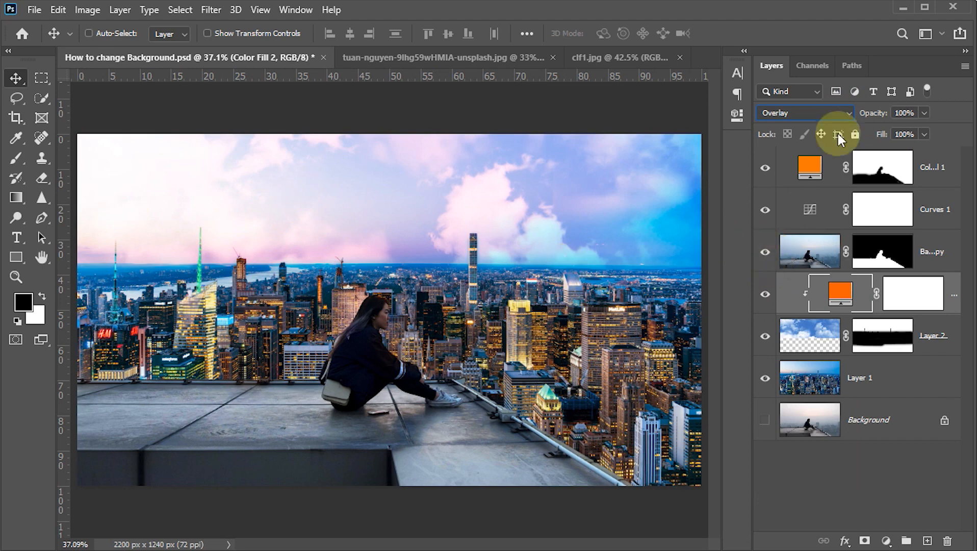
pyautogui.click(913, 113)
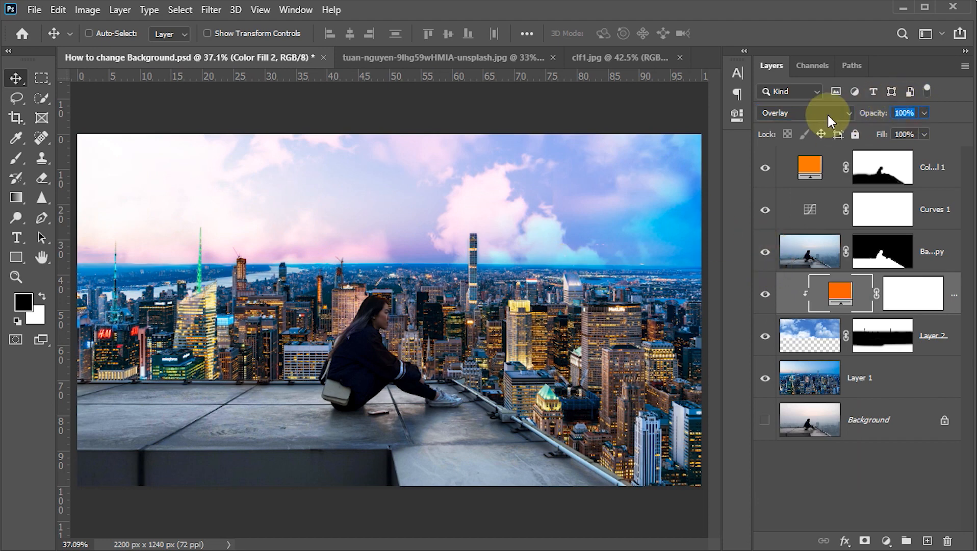
pyautogui.write('85')
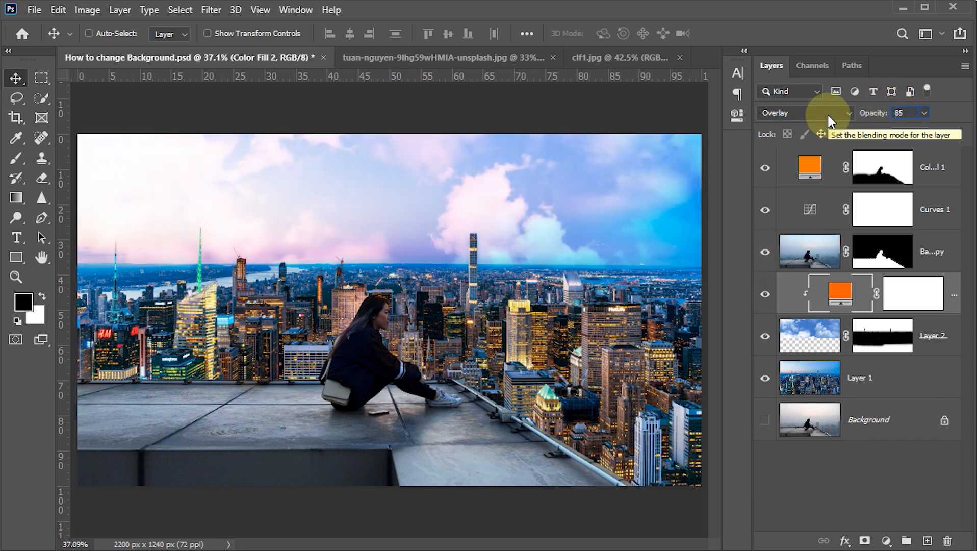
pyautogui.press('Return')
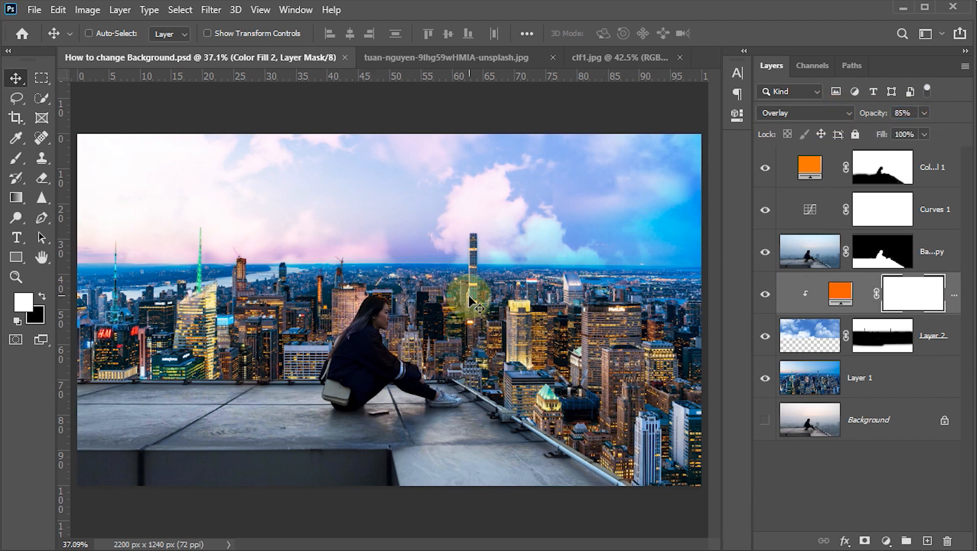
# Lower the clouds layer's opacity to 70%
pyautogui.click(814, 334)
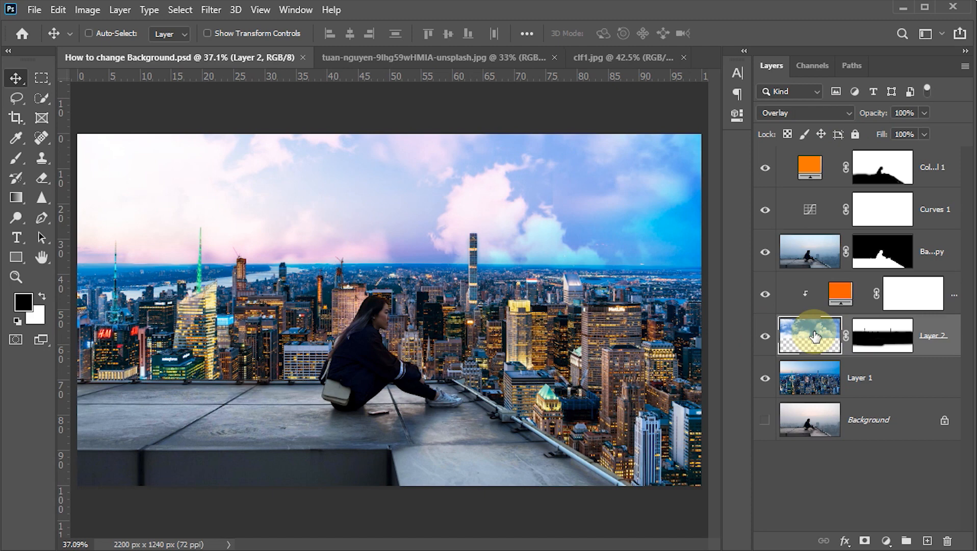
pyautogui.click(910, 112)
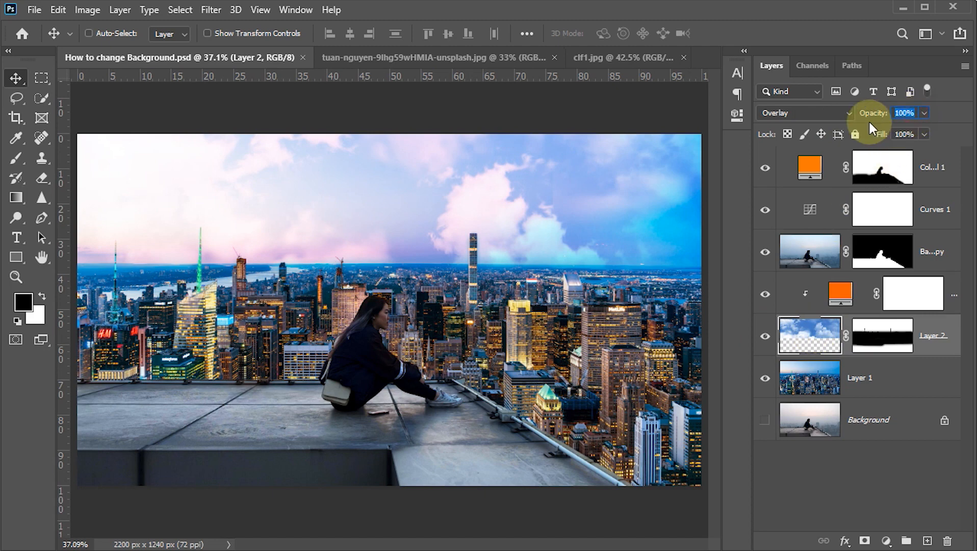
pyautogui.write('70')
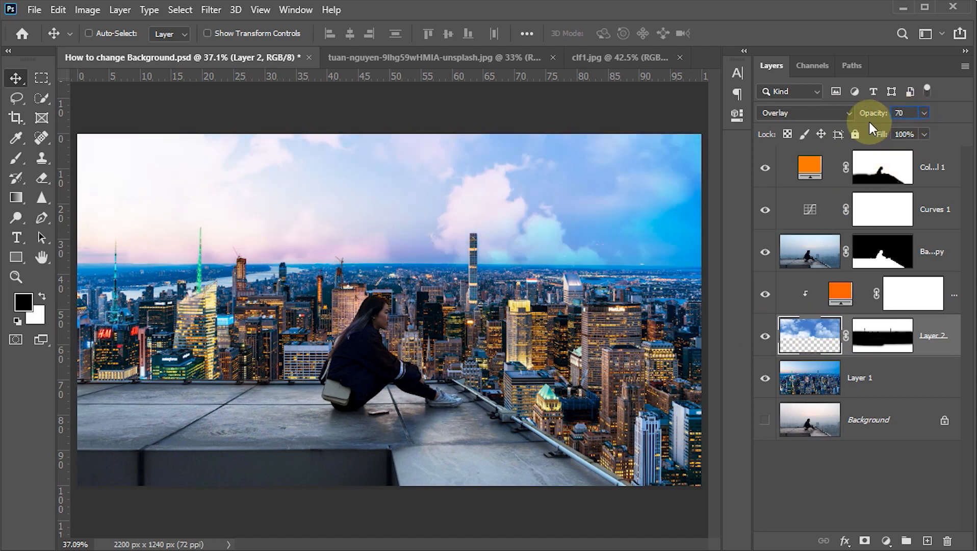
pyautogui.press('Return')
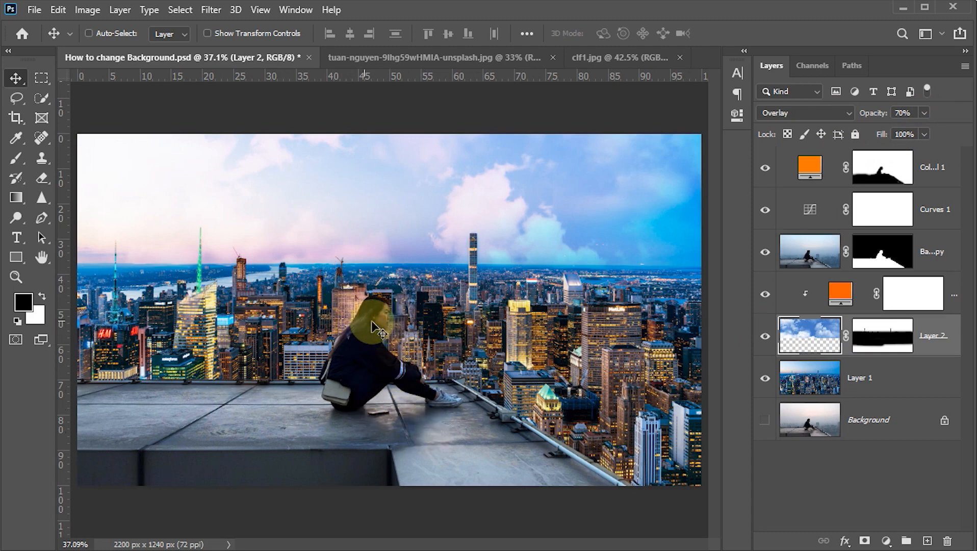
# Set the Dodge tool's exposure to 25% for use on the masked layer with the woman and rooftop
pyautogui.click(801, 260)
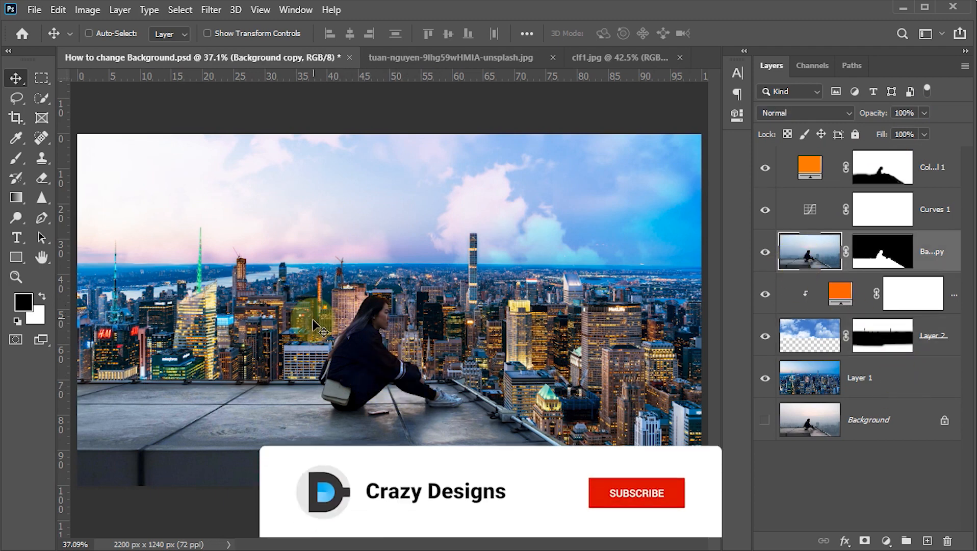
pyautogui.click(14, 217)
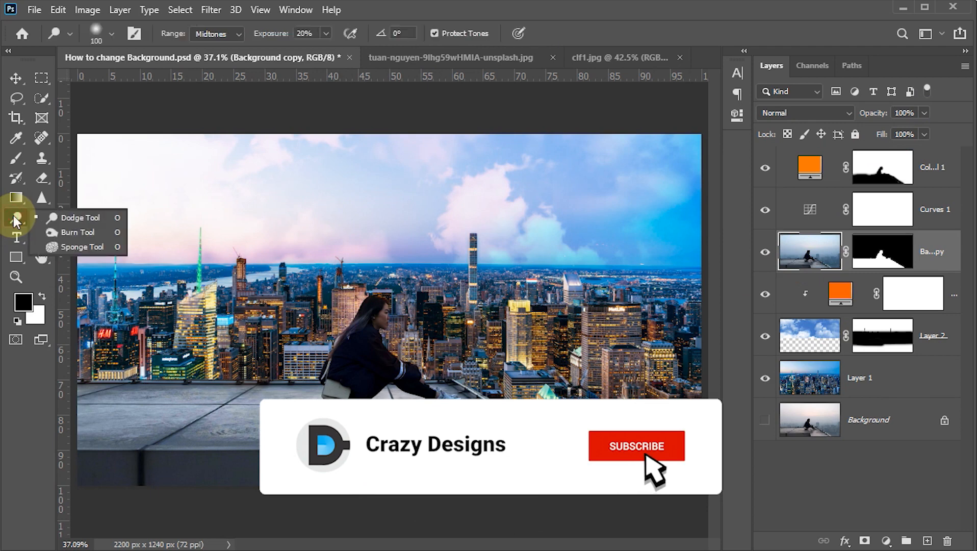
pyautogui.click(72, 217)
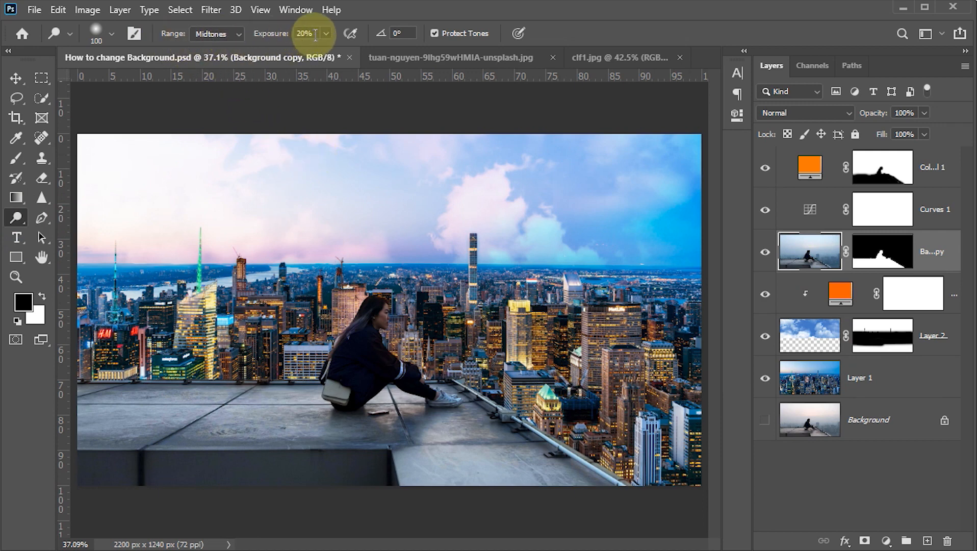
pyautogui.moveTo(316, 34); pyautogui.dragTo(247, 34)
pyautogui.write('25')
pyautogui.press('Return')
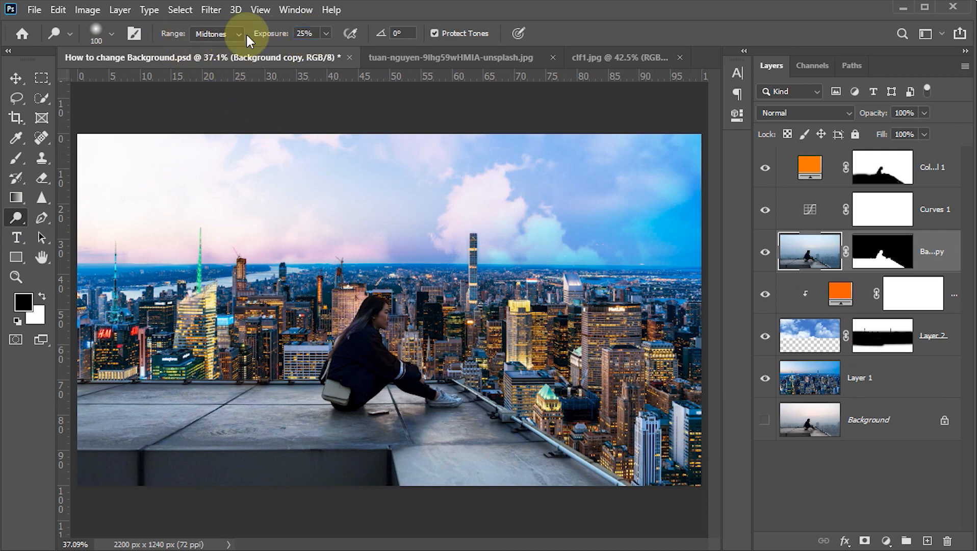
# Brighten the woman's jacket, legs, handbag and sneakers by dodging the midtones with an 80 px brush
pyautogui.scroll(2, 373, 327)
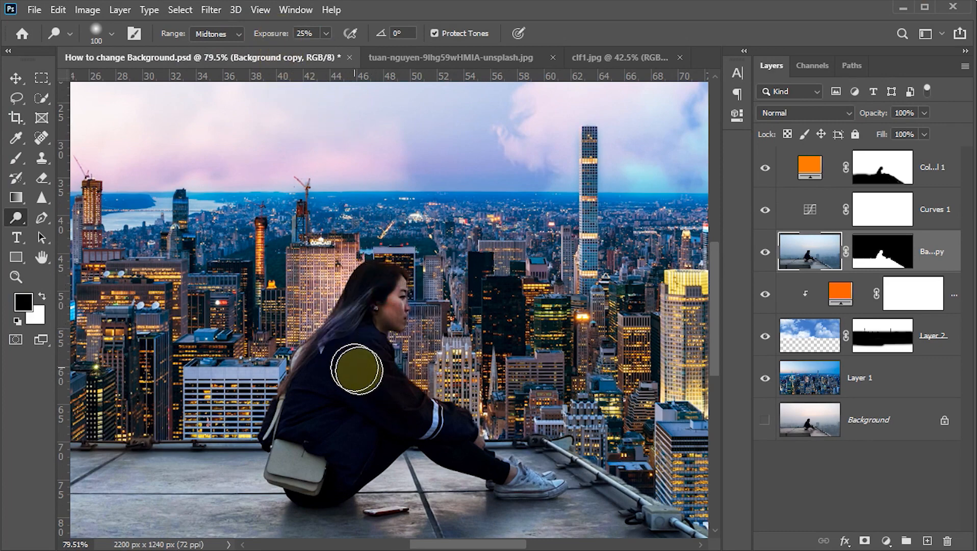
pyautogui.press('[')
pyautogui.press('[')
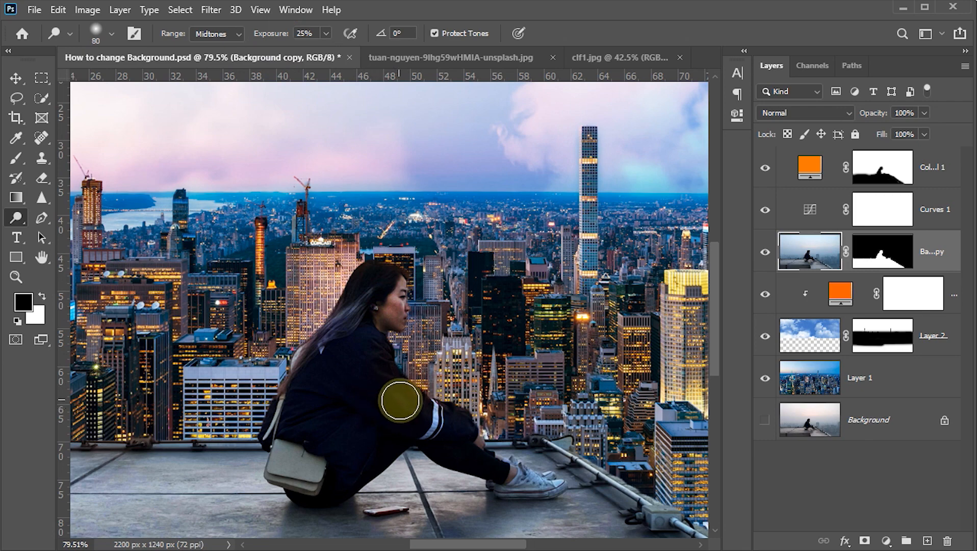
pyautogui.moveTo(449, 424)
pyautogui.mouseDown()
pyautogui.moveTo(515, 478)
pyautogui.moveTo(507, 474)
pyautogui.moveTo(560, 477)
pyautogui.moveTo(509, 478)
pyautogui.moveTo(556, 481)
pyautogui.mouseUp()
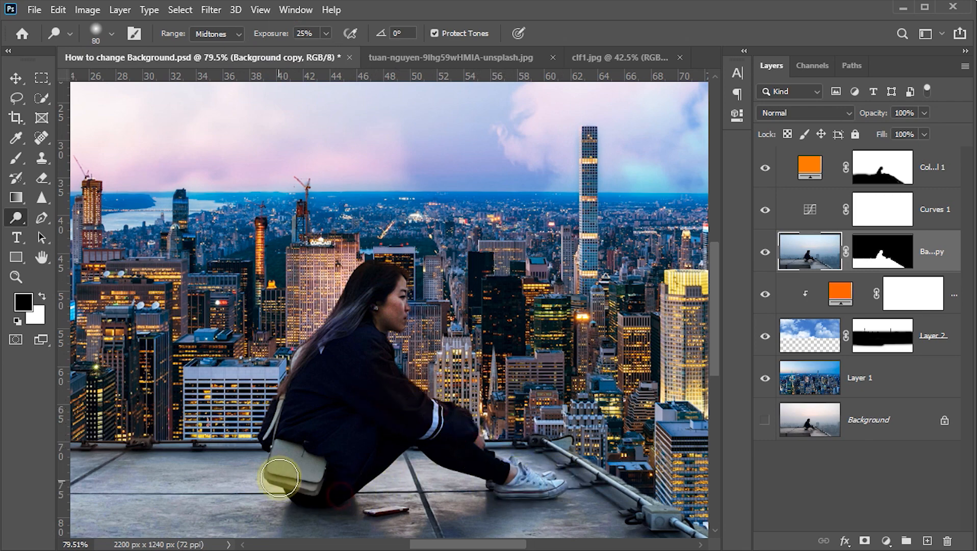
pyautogui.moveTo(280, 459); pyautogui.dragTo(309, 475)
pyautogui.moveTo(303, 368)
pyautogui.mouseDown()
pyautogui.moveTo(346, 327)
pyautogui.moveTo(293, 380)
pyautogui.mouseUp()
pyautogui.moveTo(356, 415)
pyautogui.mouseDown()
pyautogui.moveTo(460, 423)
pyautogui.moveTo(446, 429)
pyautogui.mouseUp()
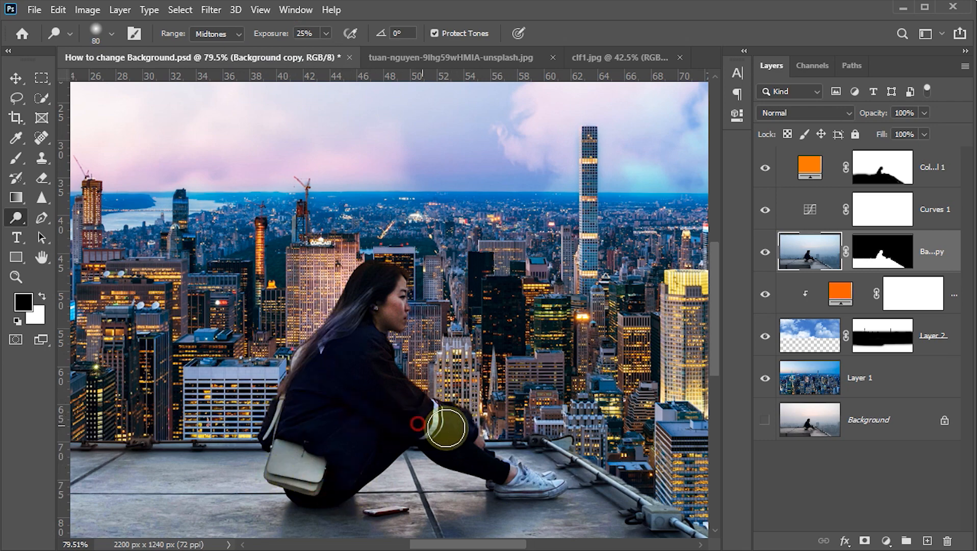
pyautogui.moveTo(362, 352)
pyautogui.mouseDown()
pyautogui.moveTo(324, 451)
pyautogui.moveTo(371, 441)
pyautogui.mouseUp()
pyautogui.moveTo(360, 451)
pyautogui.mouseDown()
pyautogui.moveTo(329, 464)
pyautogui.moveTo(371, 440)
pyautogui.mouseUp()
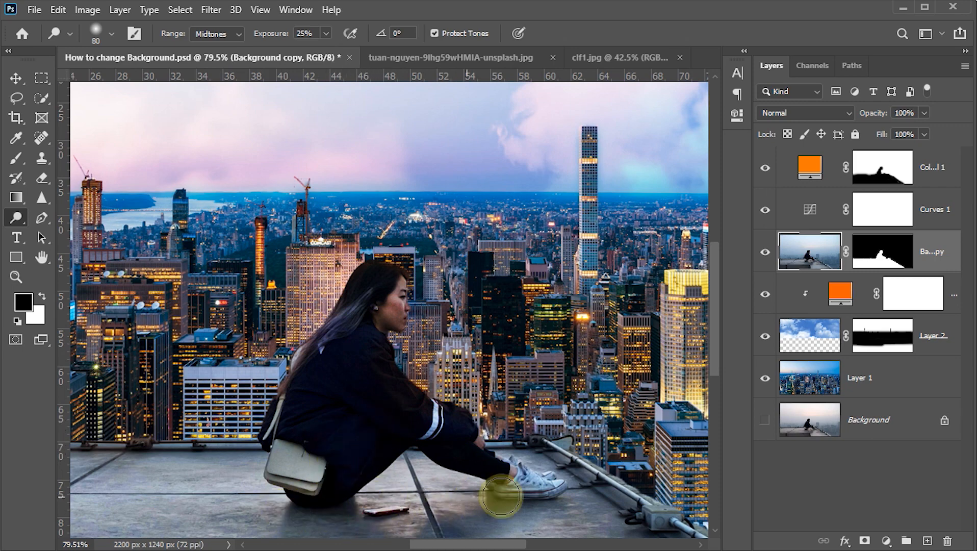
pyautogui.moveTo(544, 493); pyautogui.dragTo(580, 496)
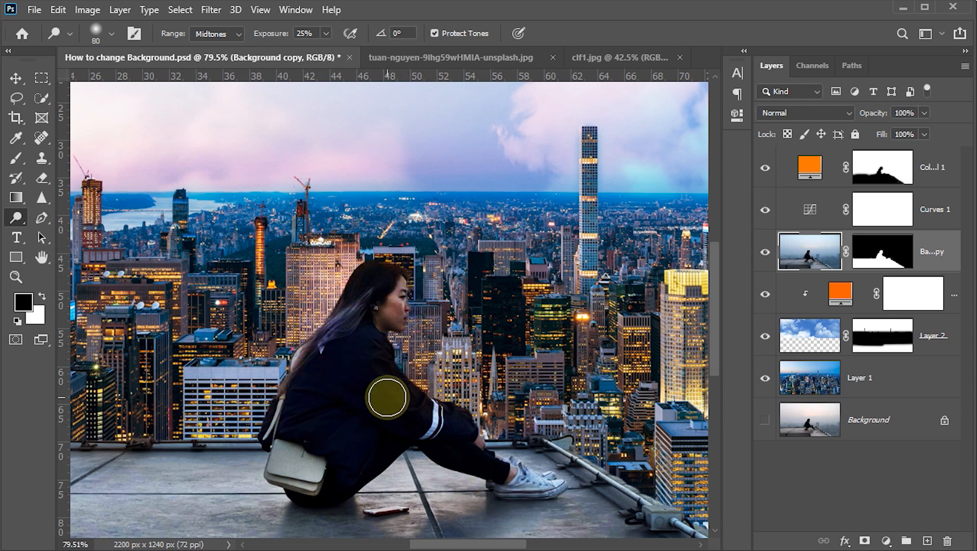
pyautogui.hotkey('ctrl', '0')
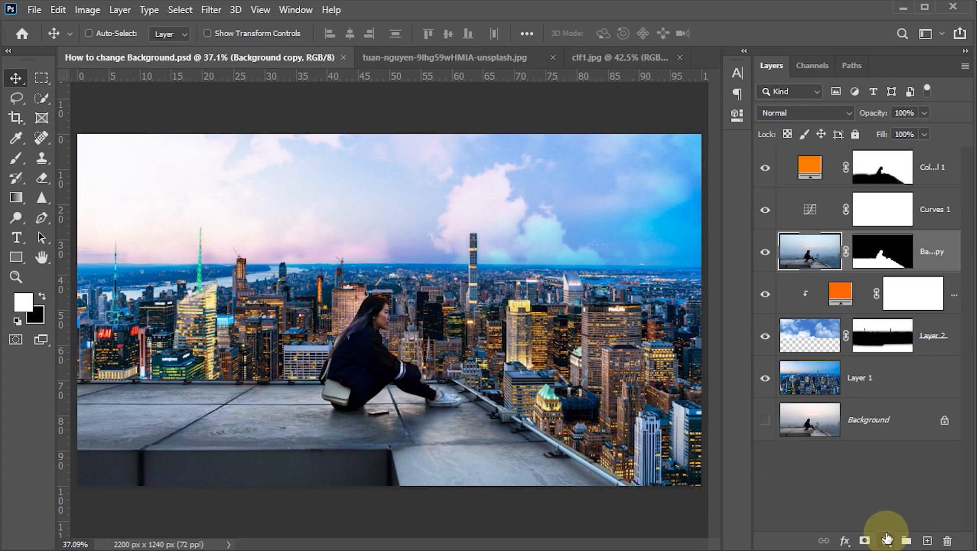
# Add a Levels adjustment layer above the woman's layer and set its white input level to 230
pyautogui.click(888, 539)
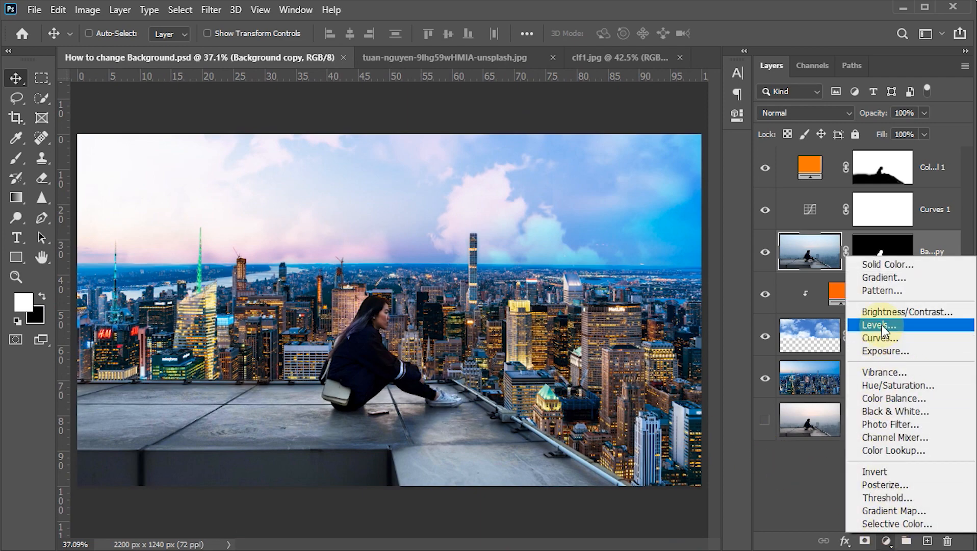
pyautogui.click(881, 327)
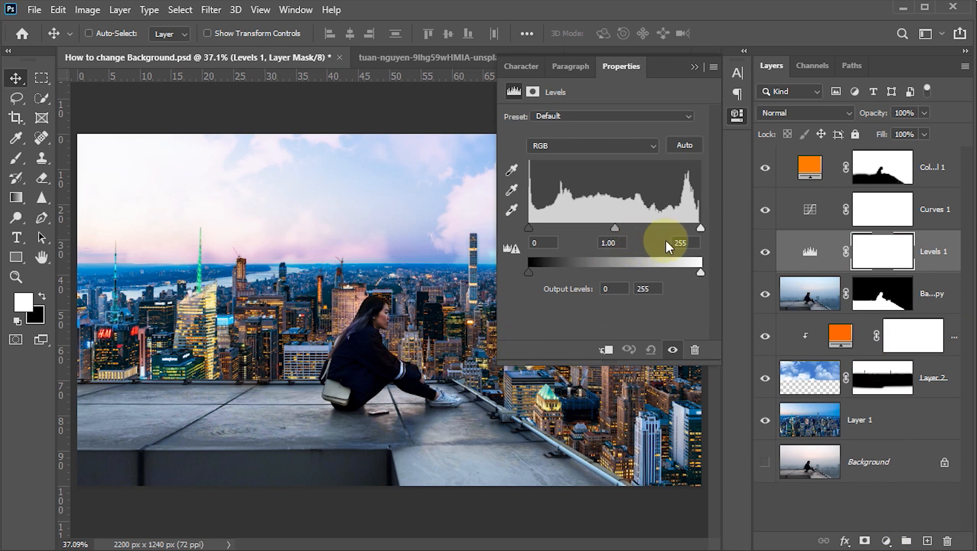
pyautogui.moveTo(700, 228); pyautogui.dragTo(678, 227)
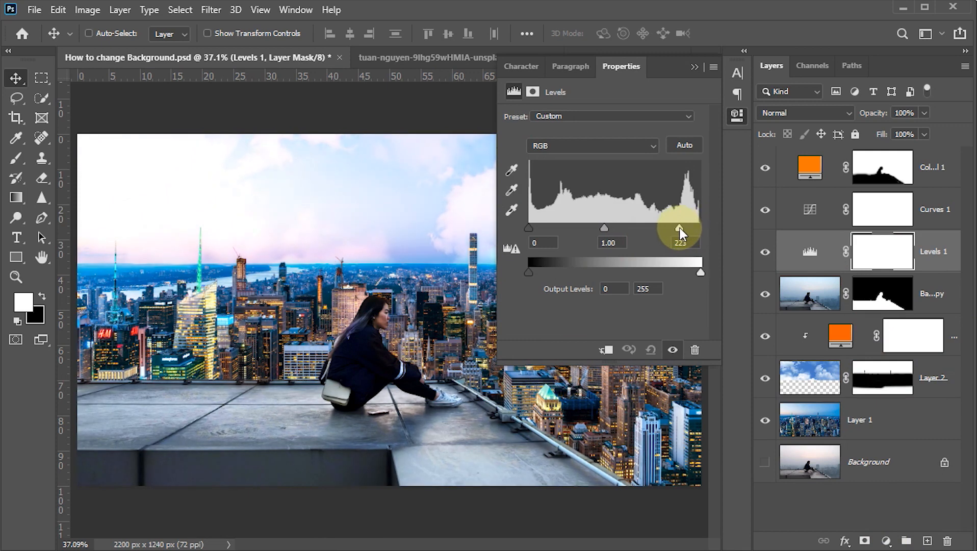
pyautogui.moveTo(680, 227); pyautogui.dragTo(683, 228)
pyautogui.click(689, 244)
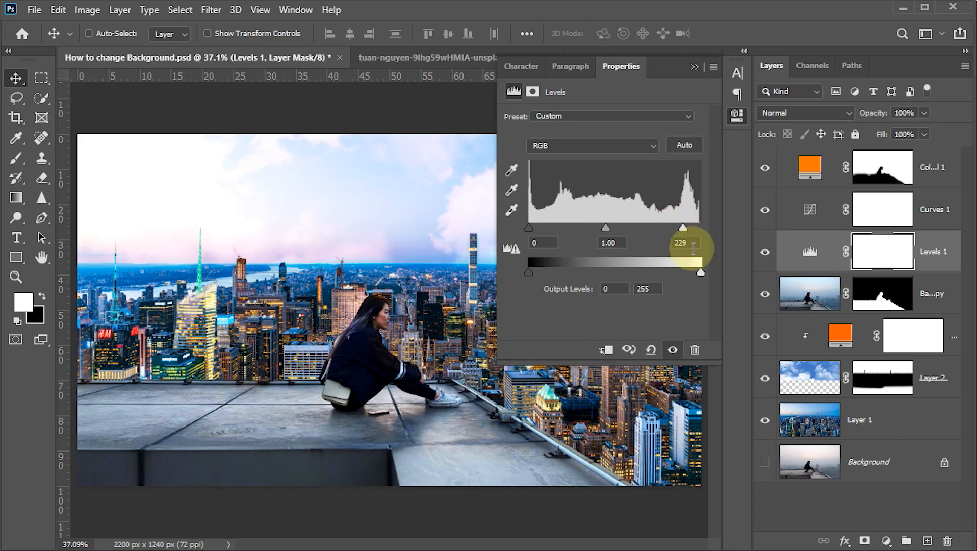
pyautogui.write('230')
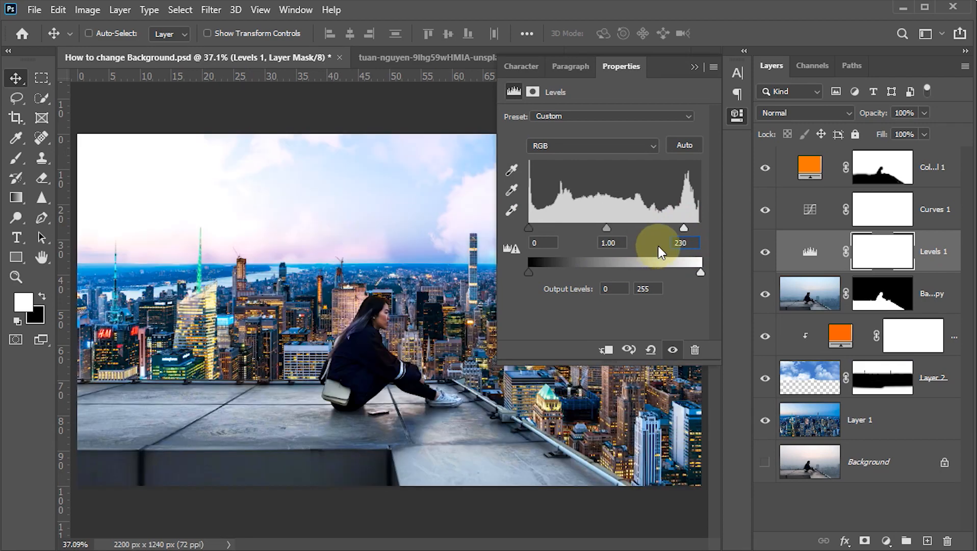
pyautogui.click(695, 65)
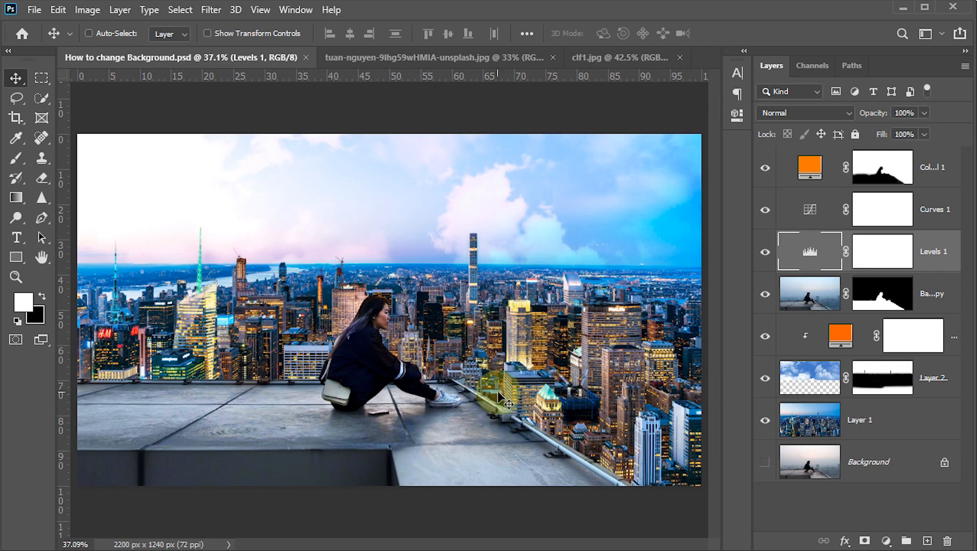
# Compare the composite with the original photo by showing only the Background layer, and restore all the other layers
pyautogui.keyDown('alt'); pyautogui.click(763, 464); pyautogui.keyUp('alt')
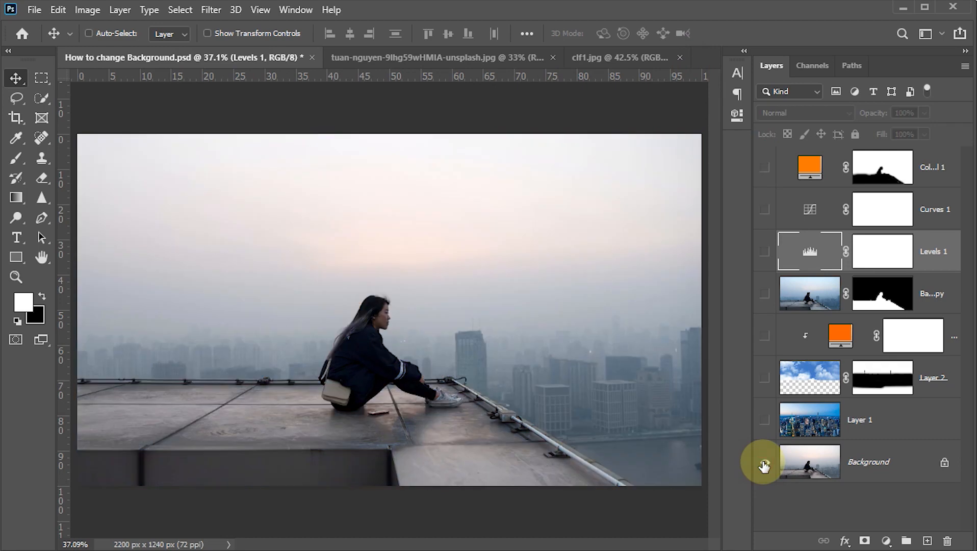
pyautogui.keyDown('alt'); pyautogui.click(764, 464); pyautogui.keyUp('alt')
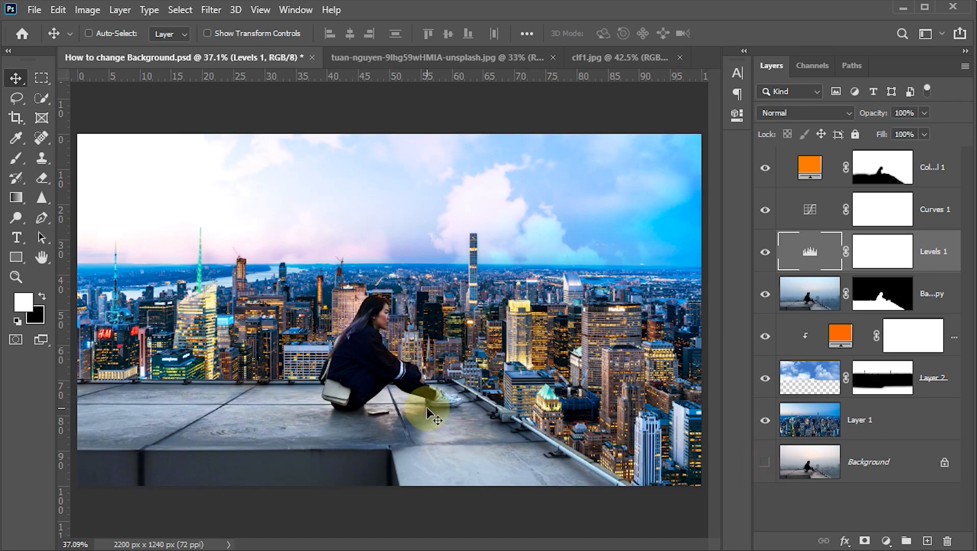